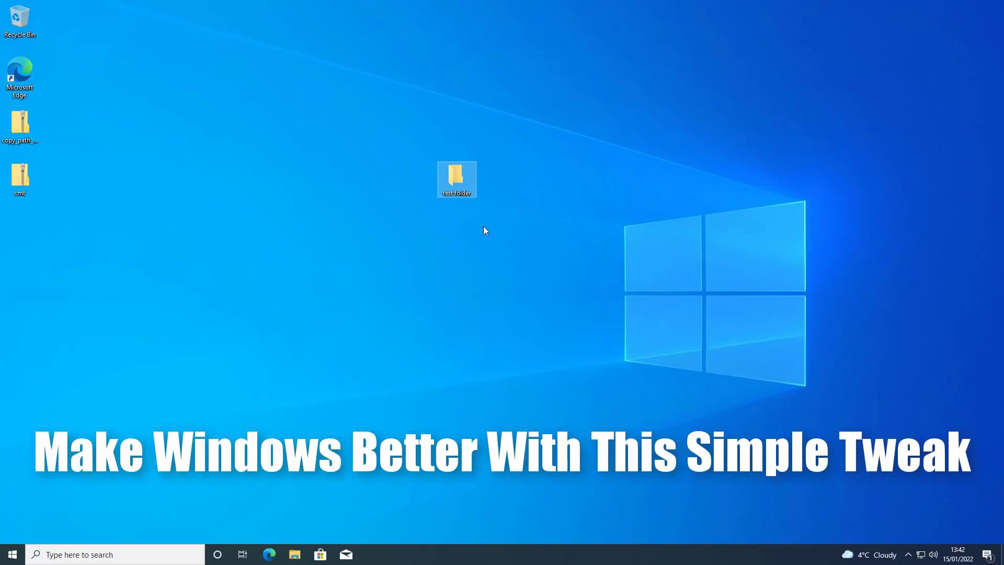
Bring up the test folder's right-click menu on the desktop, then dismiss it without choosing anything.
{"action": "right_click", "coordinate": [459, 174]}
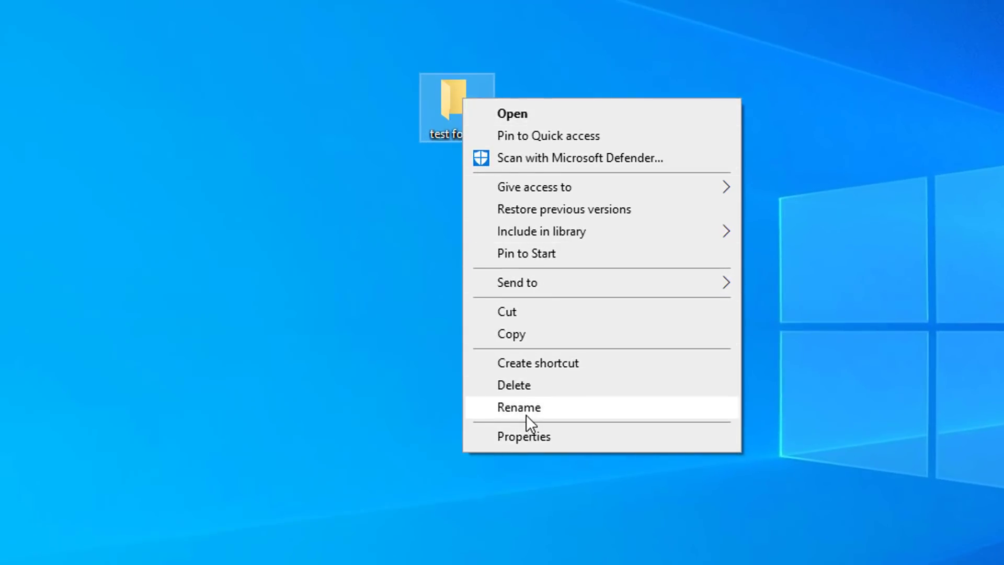
{"action": "mouse_move", "coordinate": [534, 287]}
{"action": "left_click", "coordinate": [421, 317]}
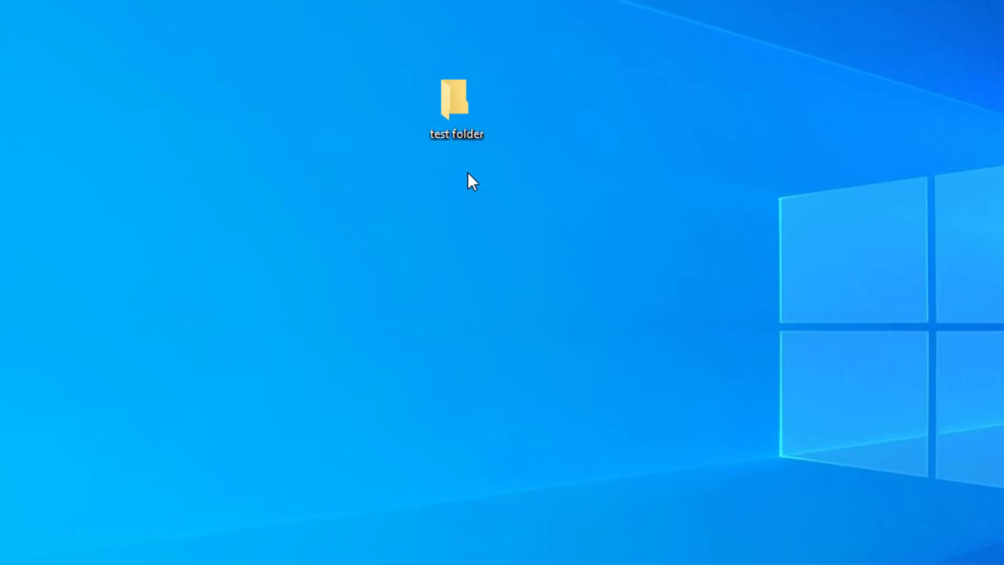
Copy the test folder's full path with Copy as path from its extended right-click menu.
{"action": "right_click", "coordinate": [457, 108]}
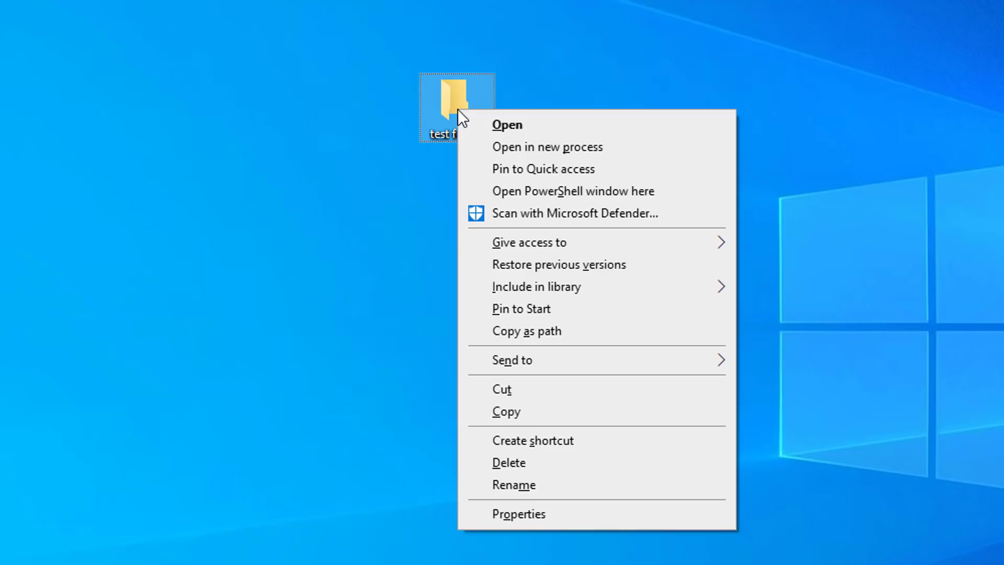
{"action": "left_click", "coordinate": [542, 331]}
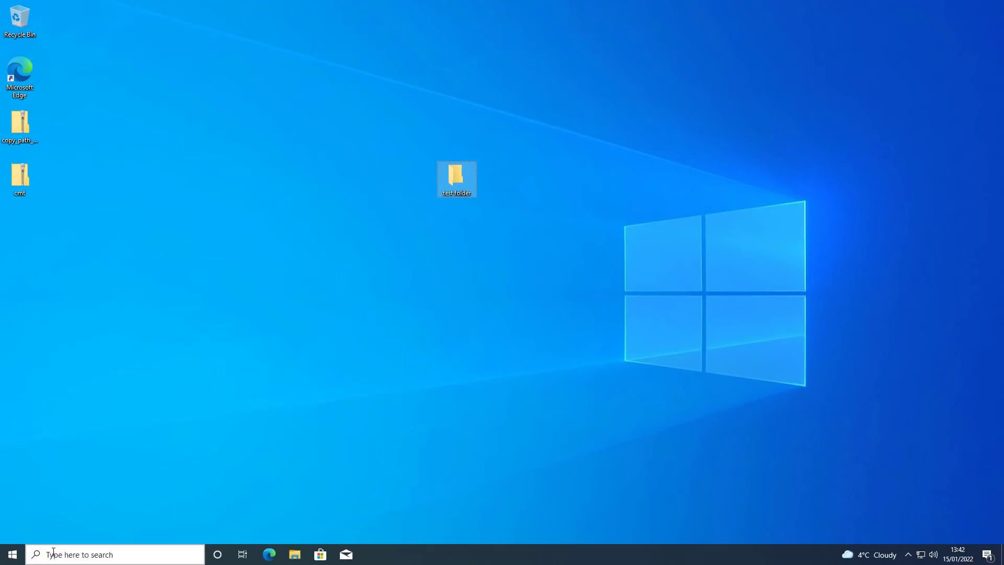
Launch Command Prompt as administrator from the cmd search and centre its window.
{"action": "left_click", "coordinate": [53, 553]}
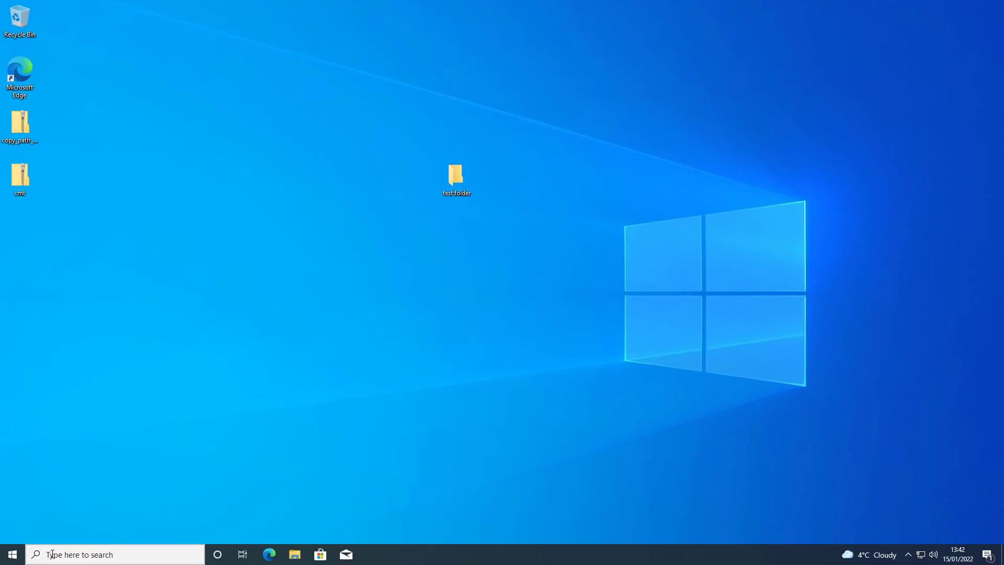
{"action": "type", "text": "cmd"}
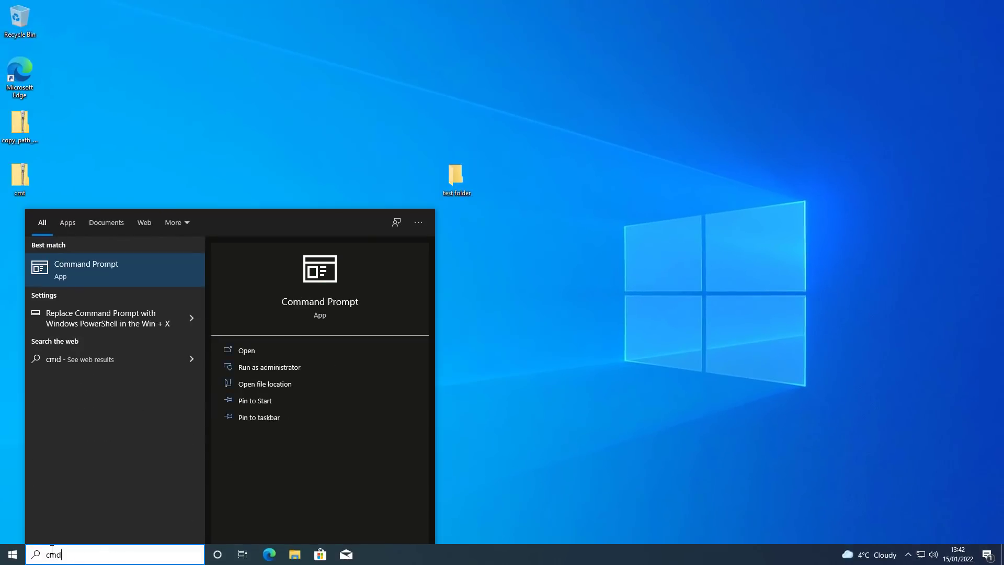
{"action": "left_click", "coordinate": [275, 363]}
{"action": "left_click", "coordinate": [437, 340]}
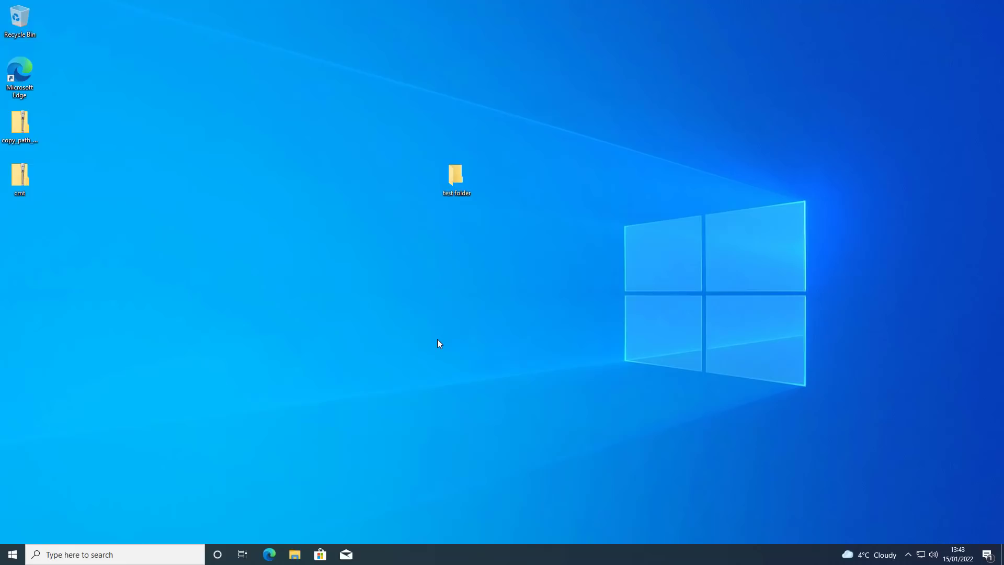
{"action": "left_click_drag", "start_coordinate": [343, 26], "coordinate": [586, 131]}
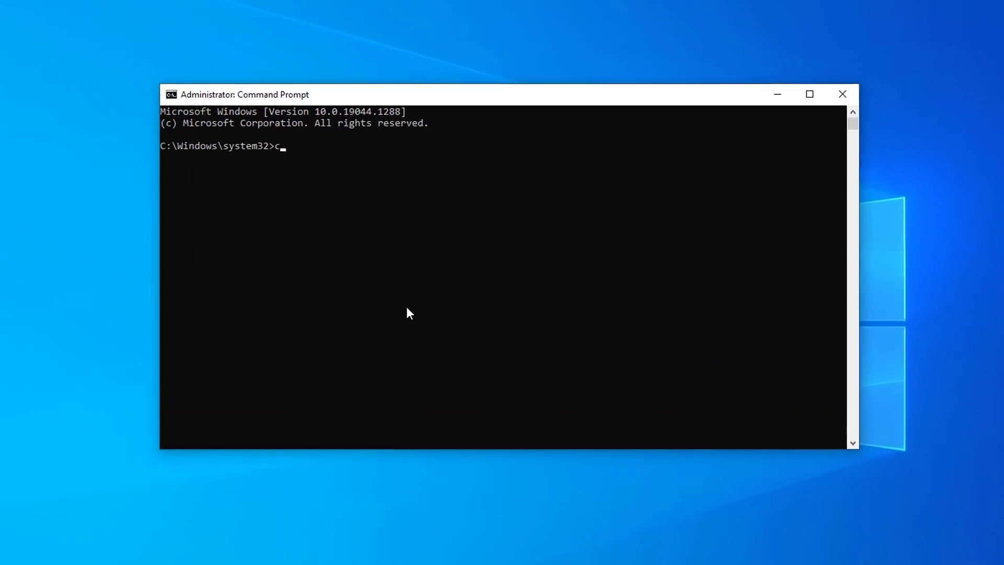
Change into the pasted test folder path with cd and list it with dir, showing Hello.txt.
{"action": "type", "text": "cd"}
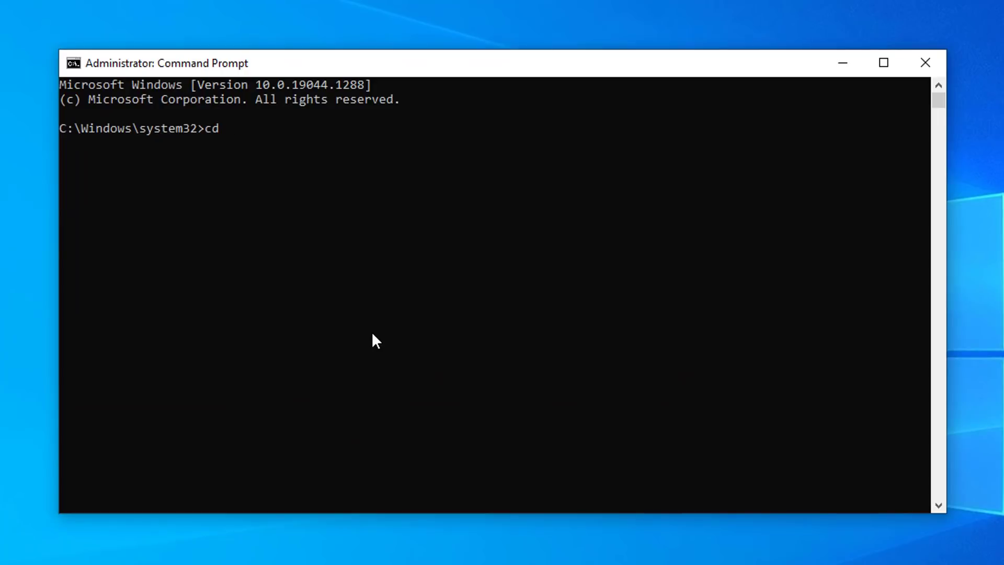
{"action": "type", "text": "\"C:\\Users\\Britec\\Desktop\\test folder\""}
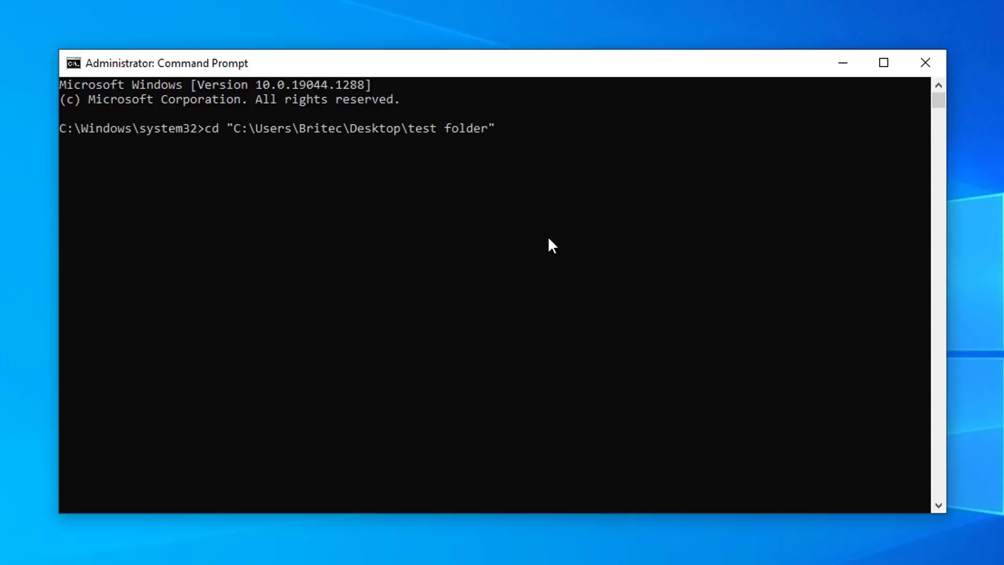
{"action": "key", "text": "Return"}
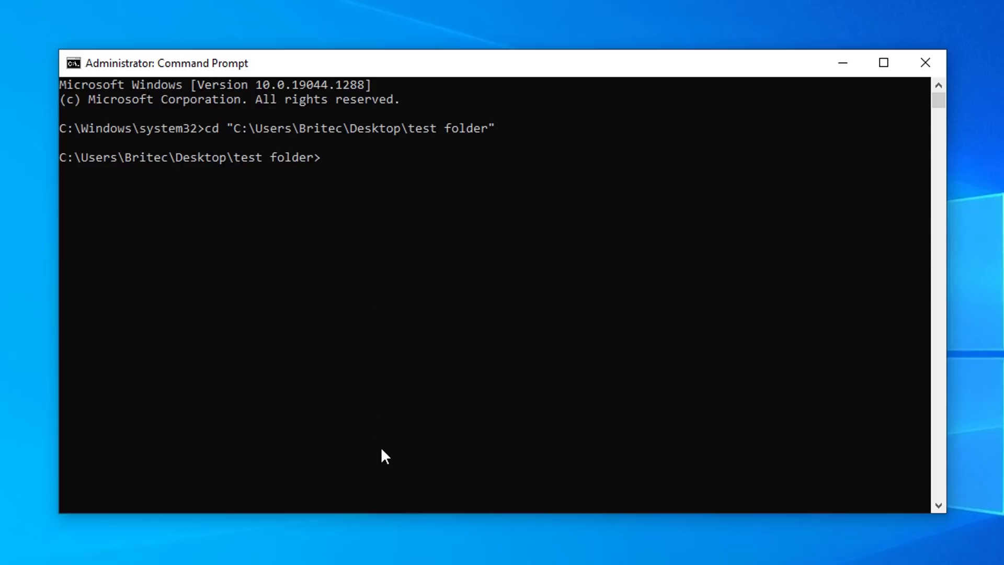
{"action": "type", "text": "dir"}
{"action": "key", "text": "Return"}
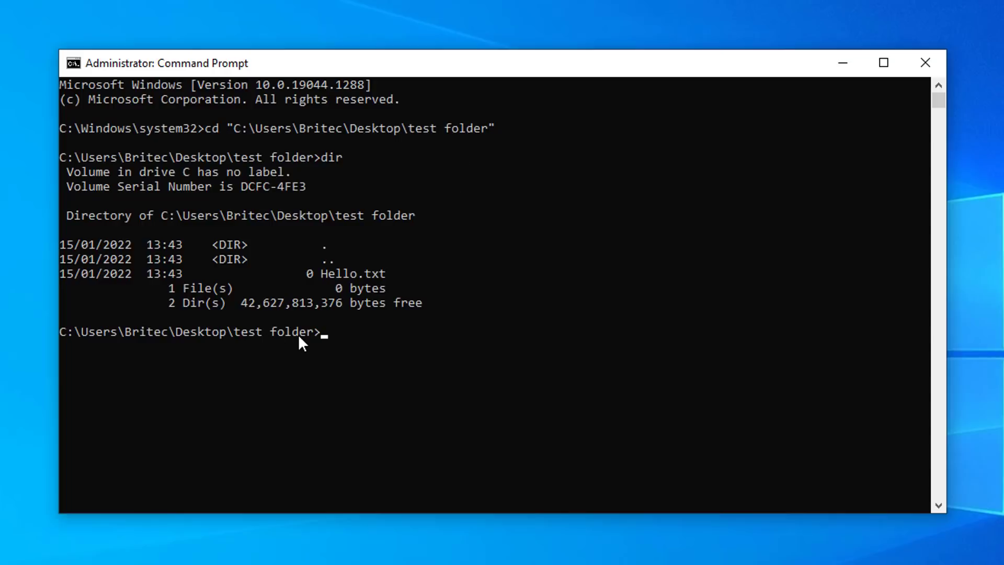
Close Command Prompt and copy the Videos folder's full path with Copy as path.
{"action": "left_click", "coordinate": [930, 62]}
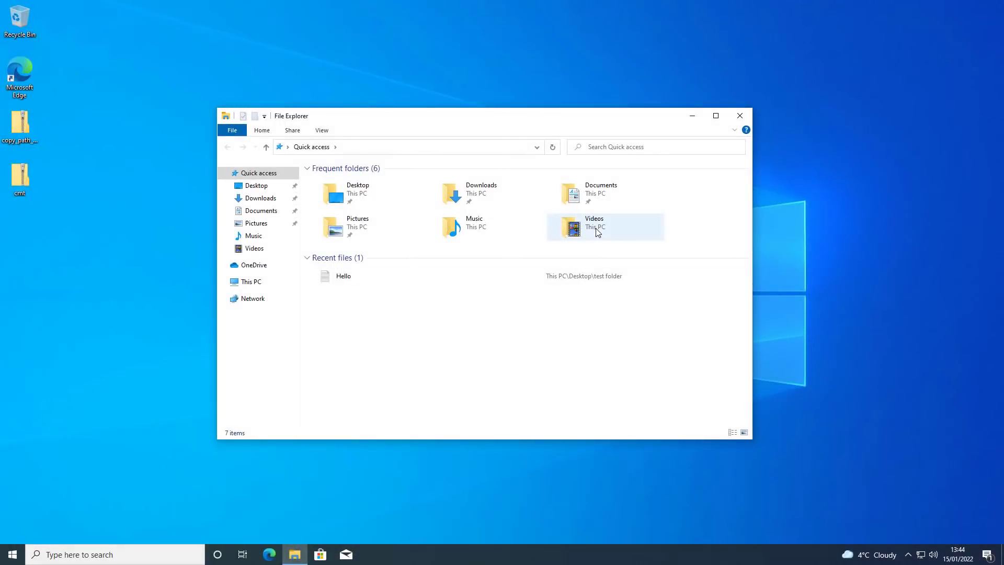
{"action": "left_click", "coordinate": [598, 232]}
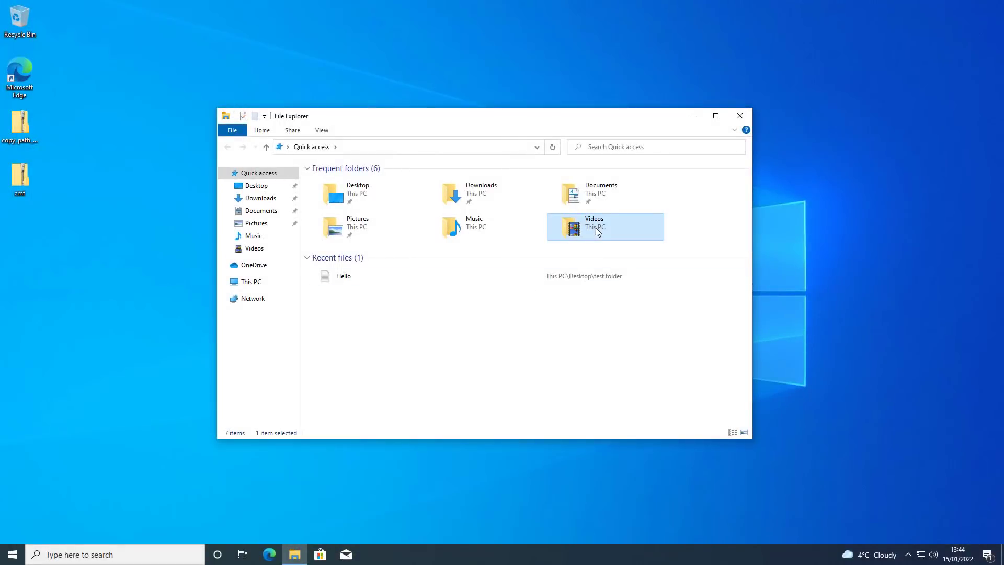
{"action": "right_click", "coordinate": [596, 228]}
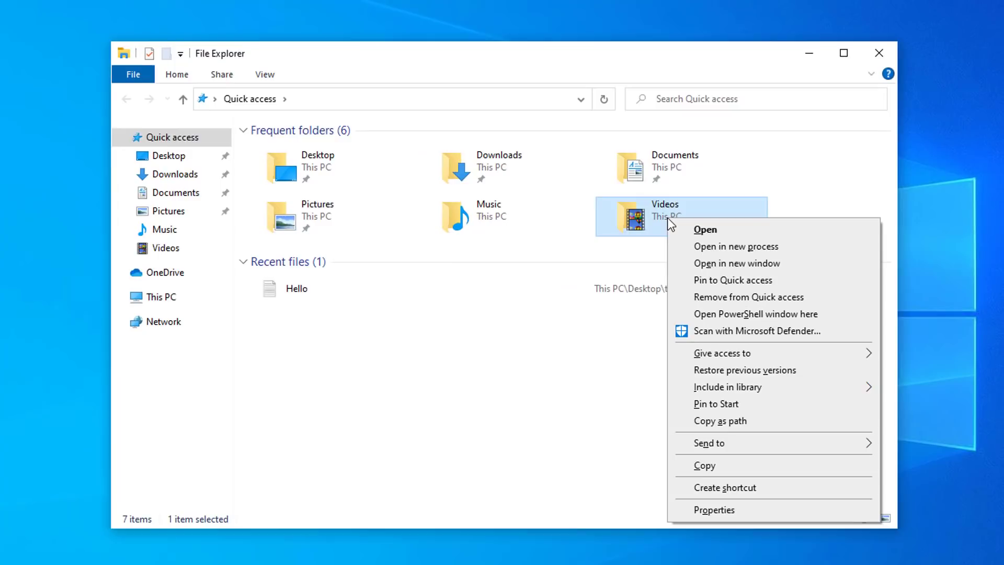
{"action": "left_click", "coordinate": [727, 421]}
Browse This PC > Local Disk (C:) > Windows and copy the Prefetch folder's path.
{"action": "left_click", "coordinate": [163, 299]}
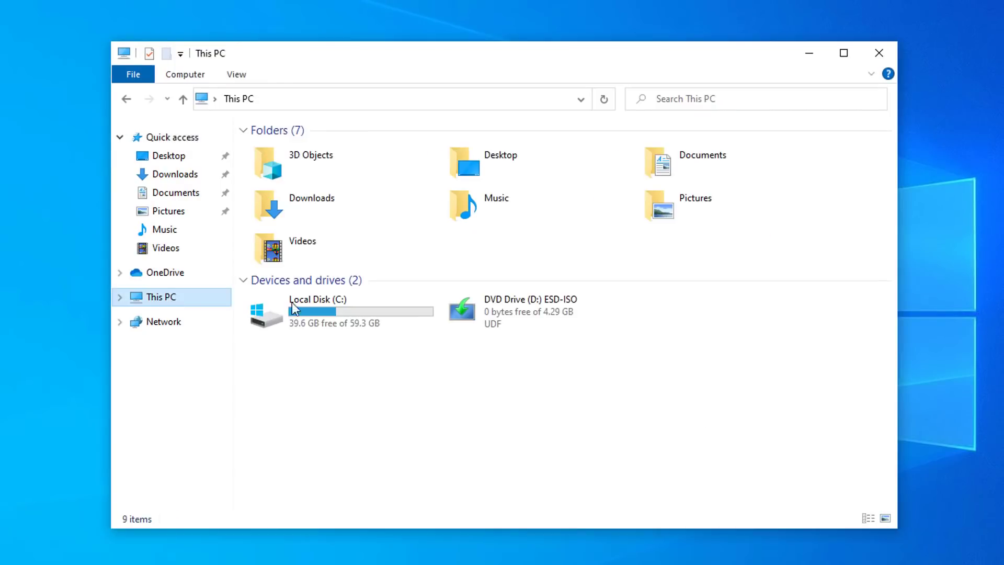
{"action": "double_click", "coordinate": [353, 308]}
{"action": "left_click", "coordinate": [284, 214]}
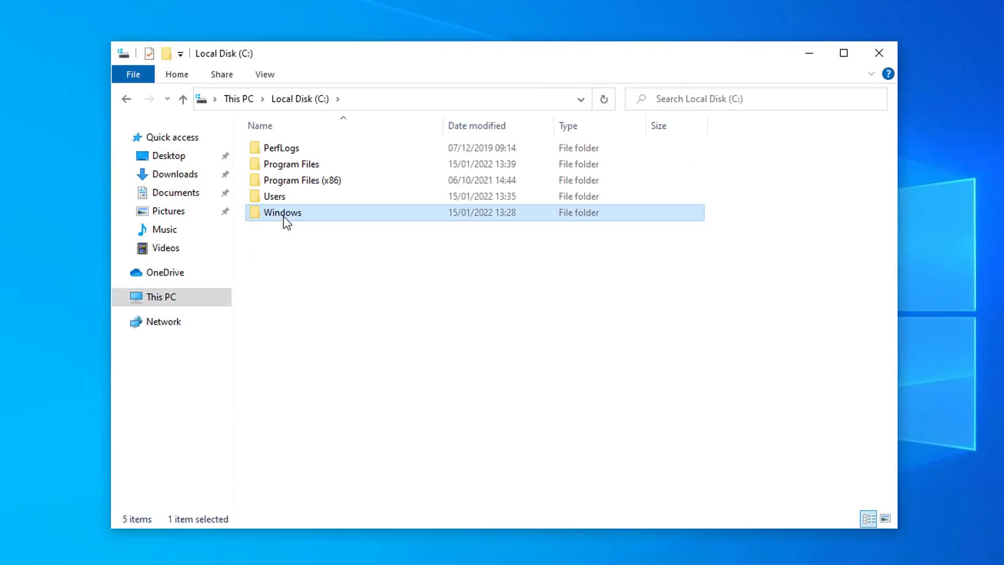
{"action": "double_click", "coordinate": [284, 214]}
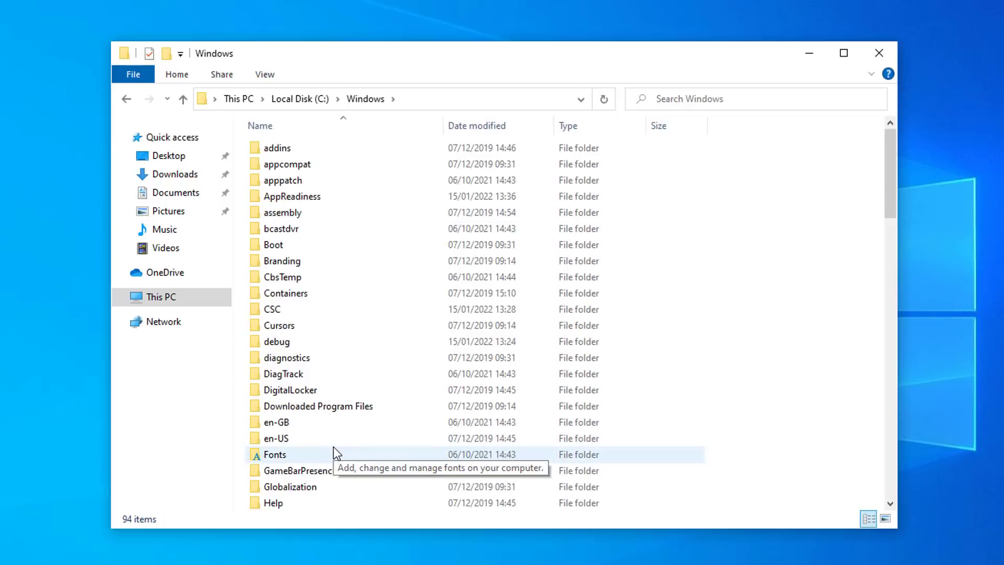
{"action": "scroll", "coordinate": [323, 435], "scroll_direction": "down", "scroll_amount": 3}
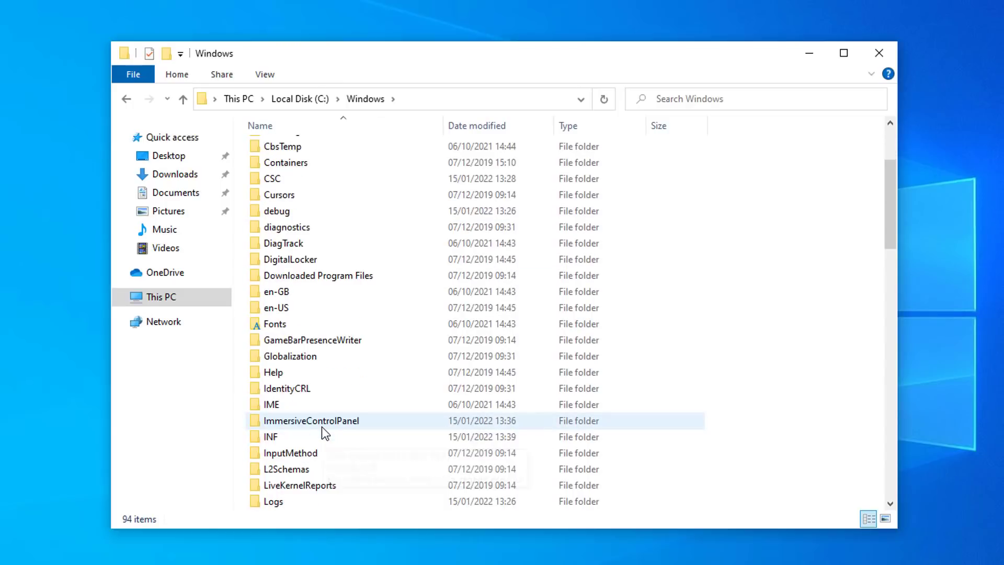
{"action": "scroll", "coordinate": [321, 426], "scroll_direction": "down", "scroll_amount": 8}
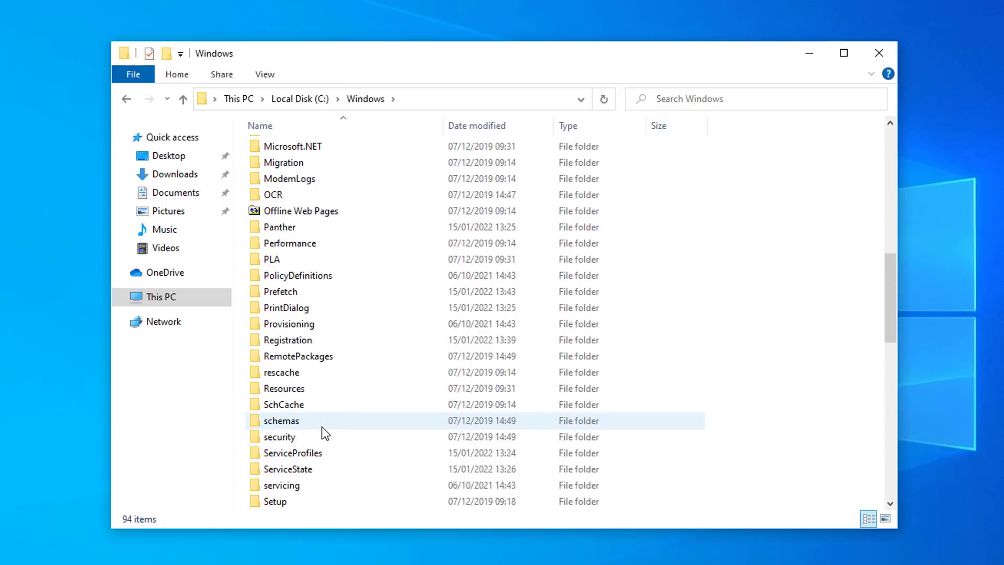
{"action": "left_click", "coordinate": [291, 290]}
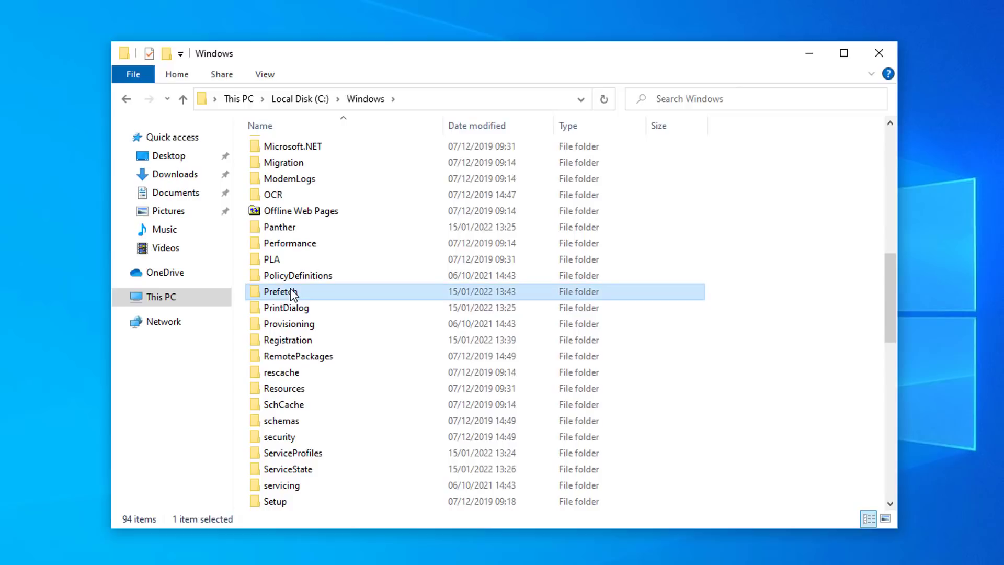
{"action": "right_click", "coordinate": [290, 289]}
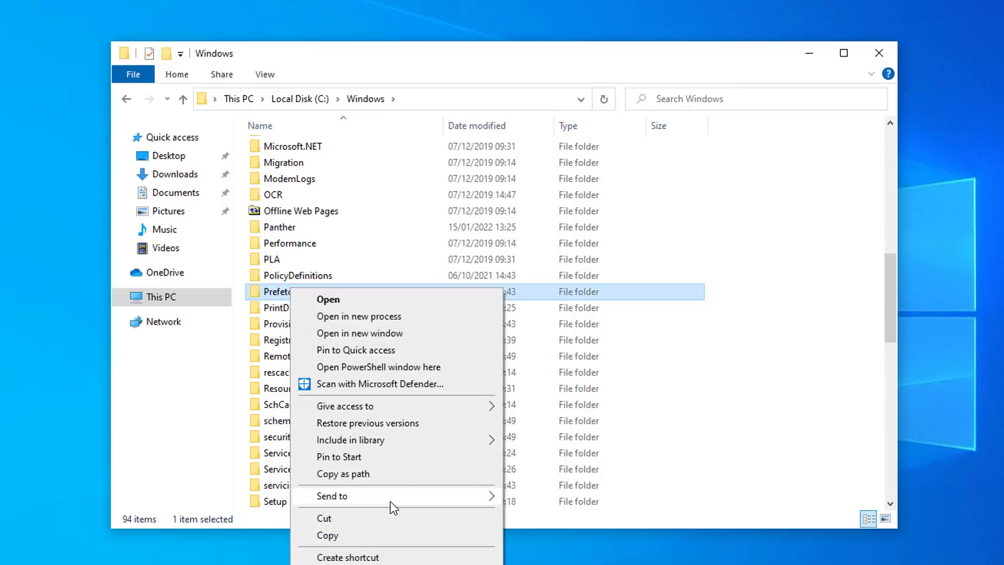
{"action": "left_click", "coordinate": [373, 474]}
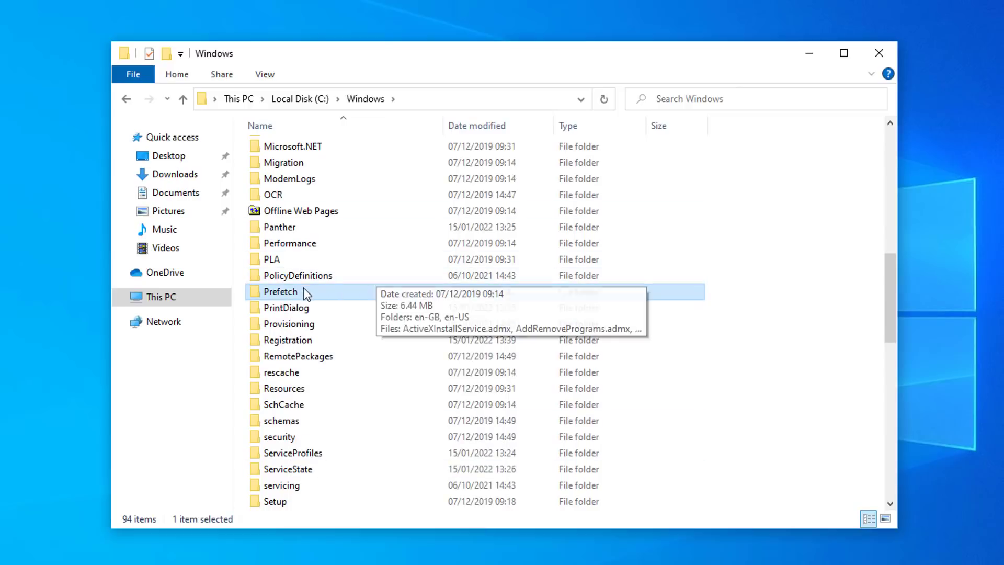
Close File Explorer and cd into the pasted C:\Windows\Prefetch path.
{"action": "left_click", "coordinate": [878, 52]}
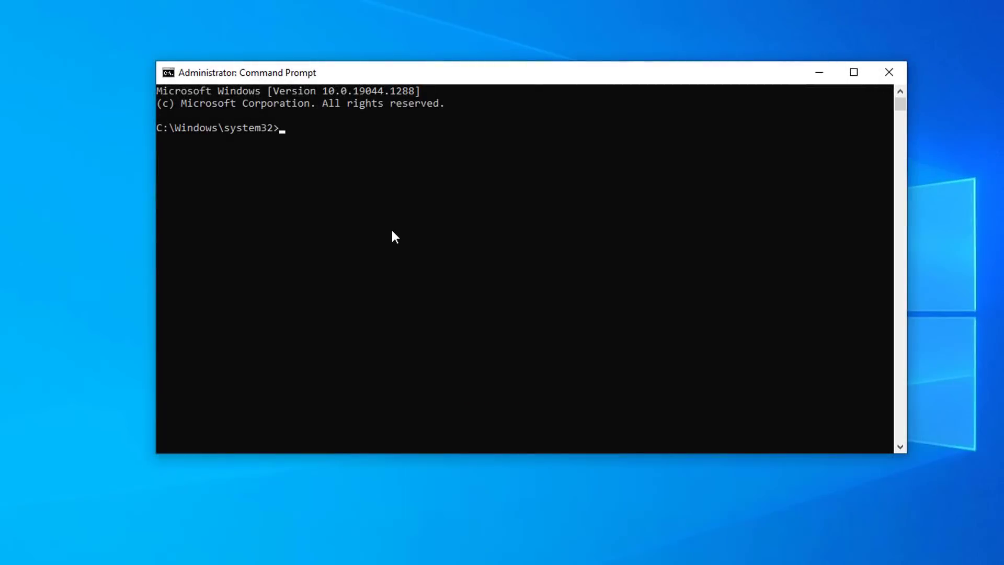
{"action": "type", "text": "cd"}
{"action": "key", "text": "ctrl+v"}
{"action": "key", "text": "Return"}
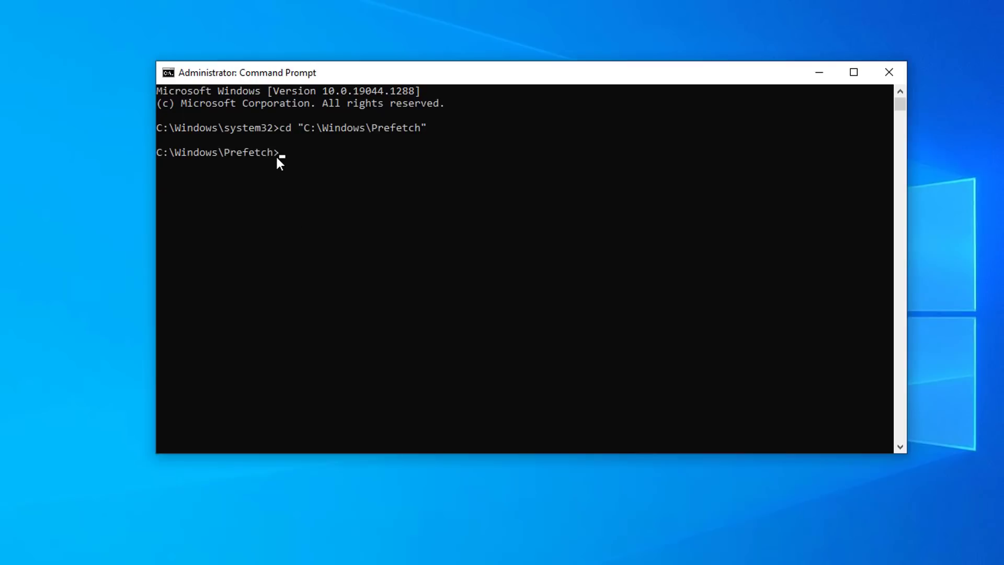
List the Prefetch folder with dir, scroll back through the output, then close Command Prompt.
{"action": "type", "text": "dir"}
{"action": "key", "text": "Return"}
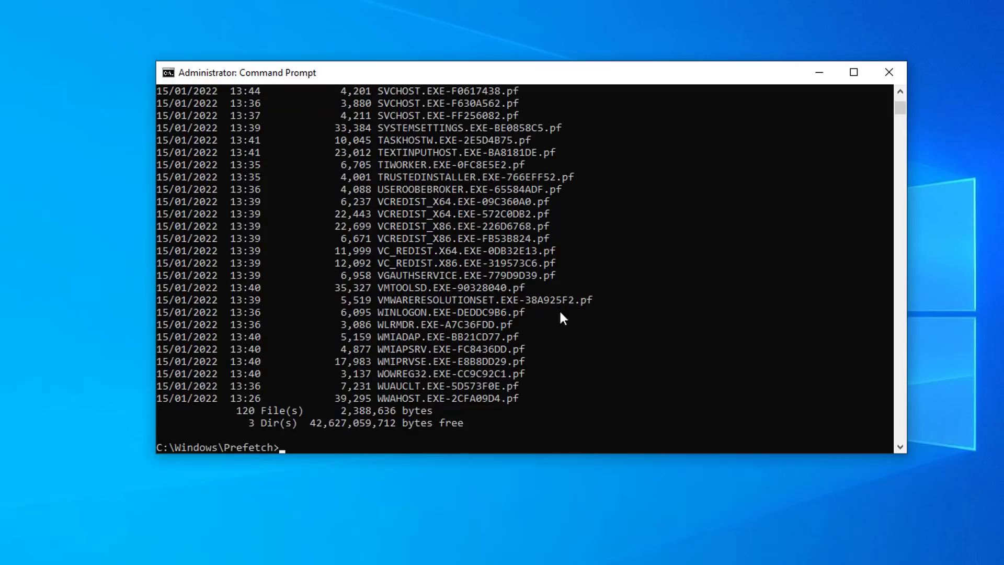
{"action": "scroll", "coordinate": [575, 340], "scroll_direction": "up", "scroll_amount": 12}
{"action": "scroll", "coordinate": [590, 360], "scroll_direction": "up", "scroll_amount": 15}
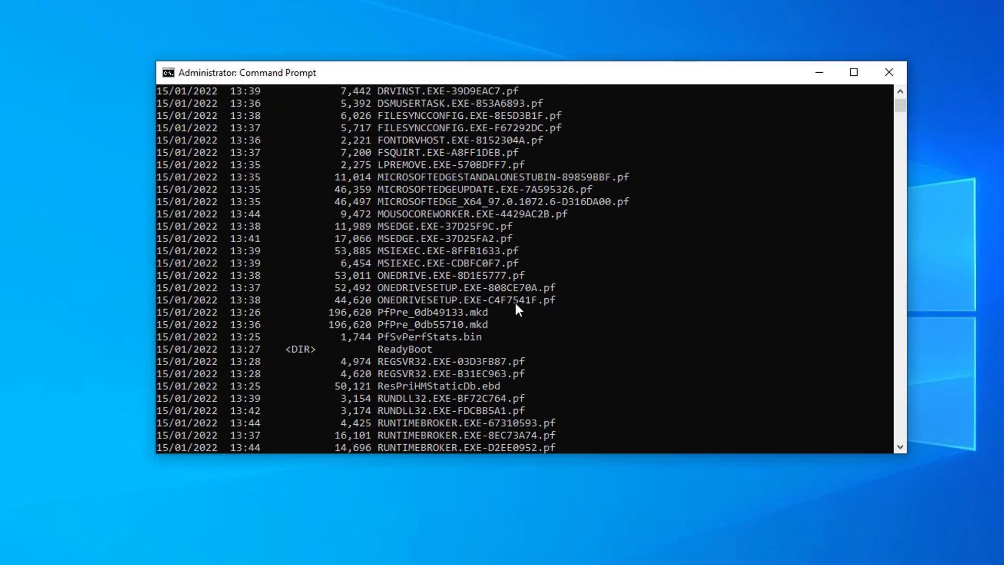
{"action": "left_click_drag", "start_coordinate": [899, 107], "coordinate": [899, 85]}
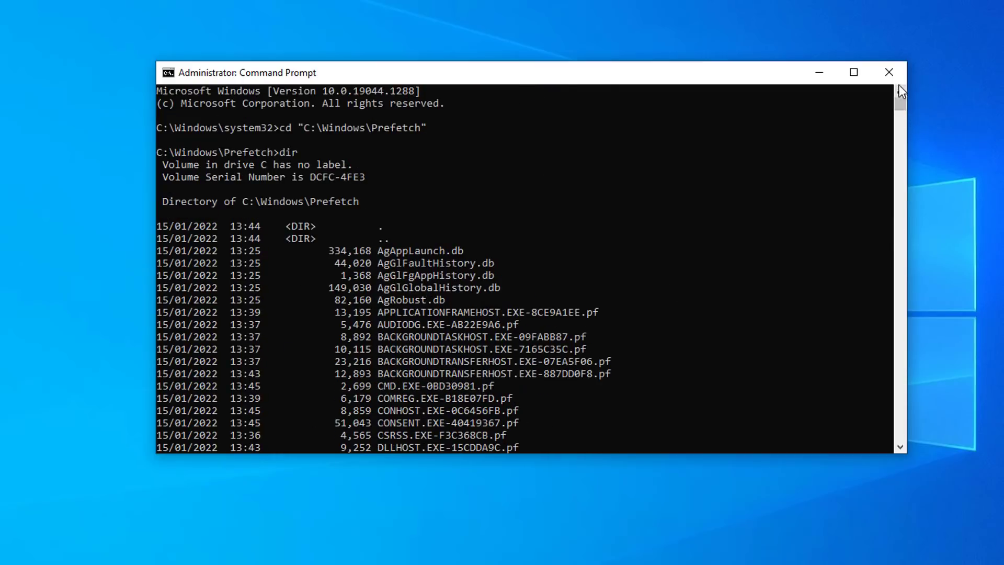
{"action": "left_click", "coordinate": [889, 72]}
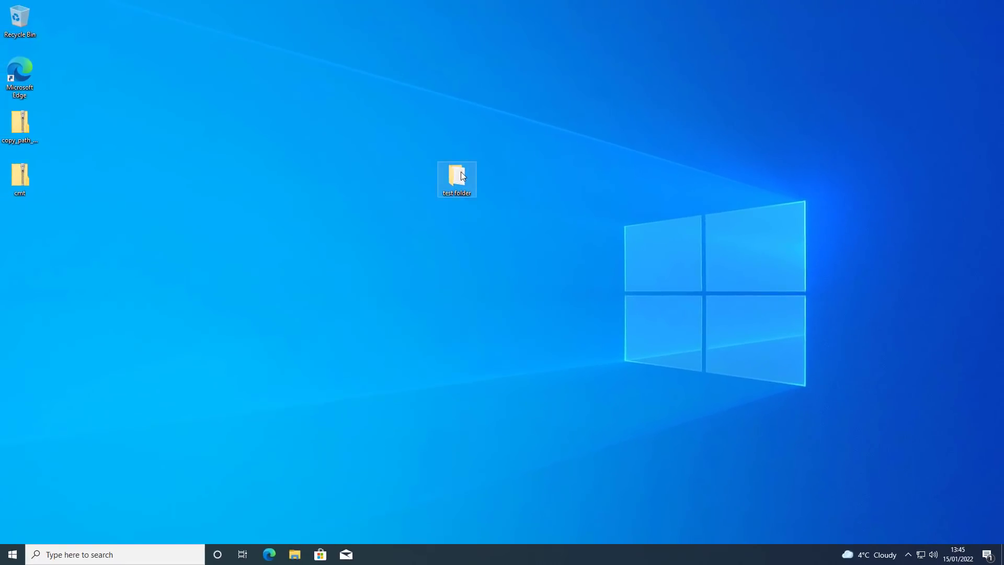
Launch ContextMenuTuner with administrator rights and accept the Winaero licence agreement.
{"action": "right_click", "coordinate": [460, 171]}
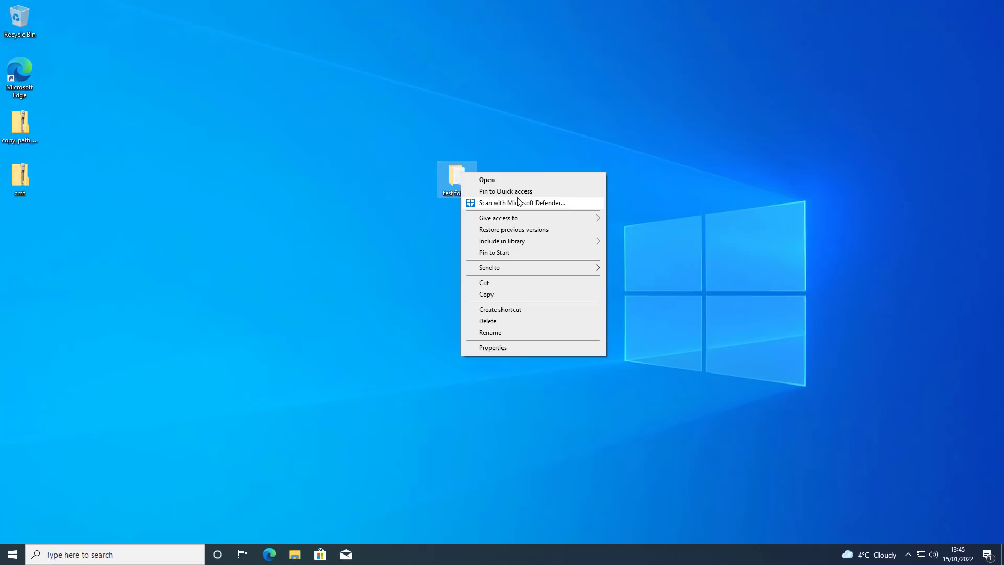
{"action": "left_click", "coordinate": [485, 379]}
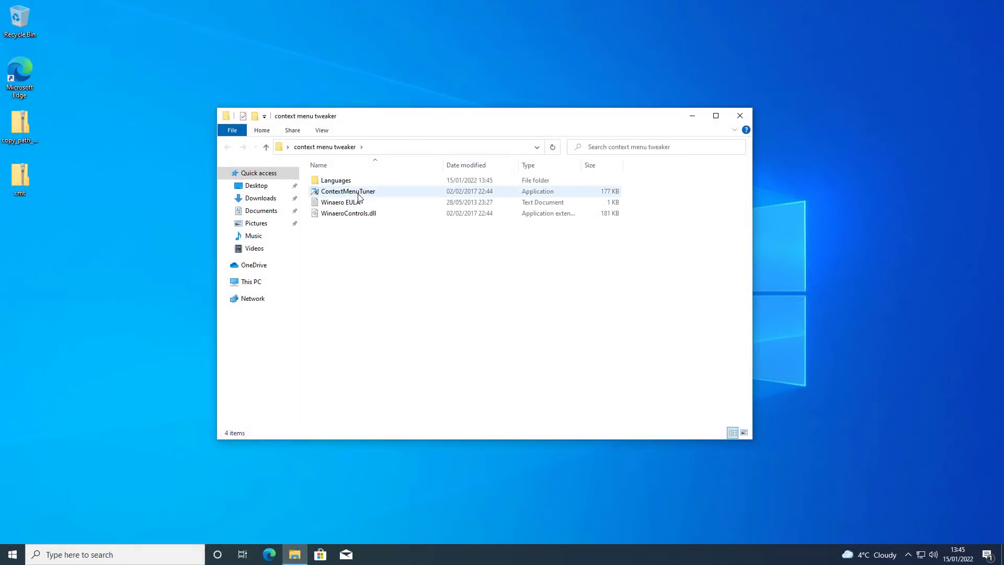
{"action": "left_click", "coordinate": [358, 192]}
{"action": "double_click", "coordinate": [359, 193]}
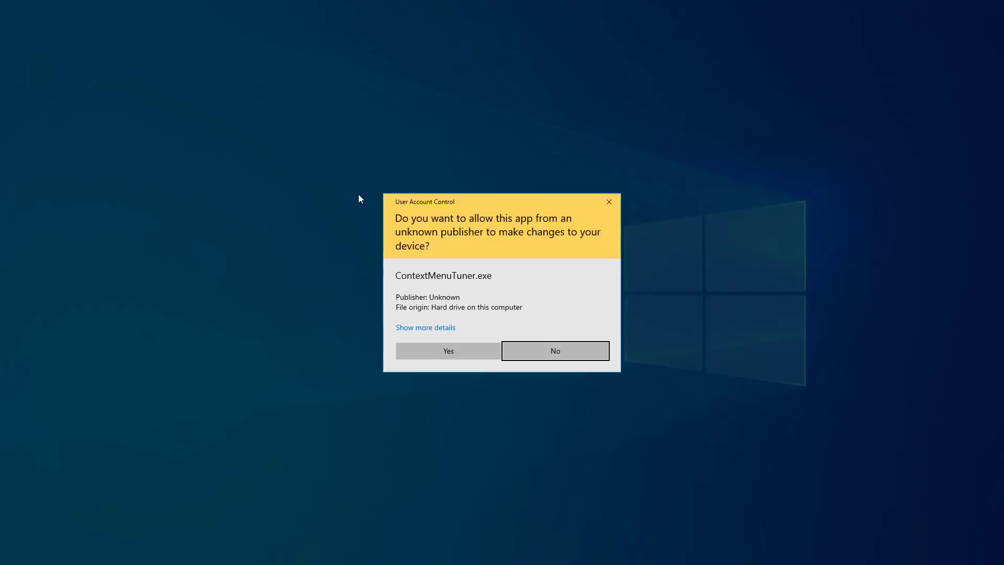
{"action": "left_click", "coordinate": [456, 352]}
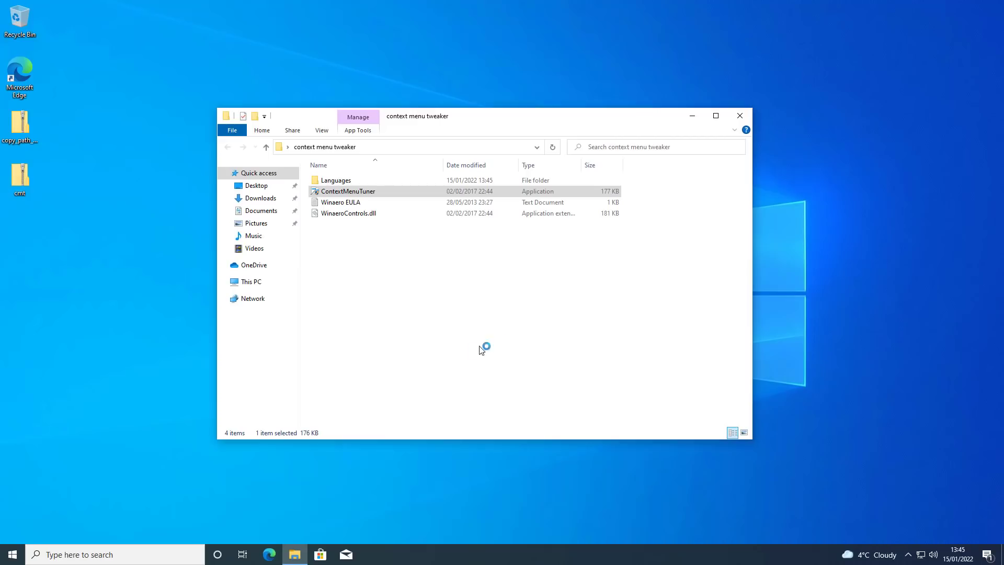
{"action": "left_click", "coordinate": [693, 115]}
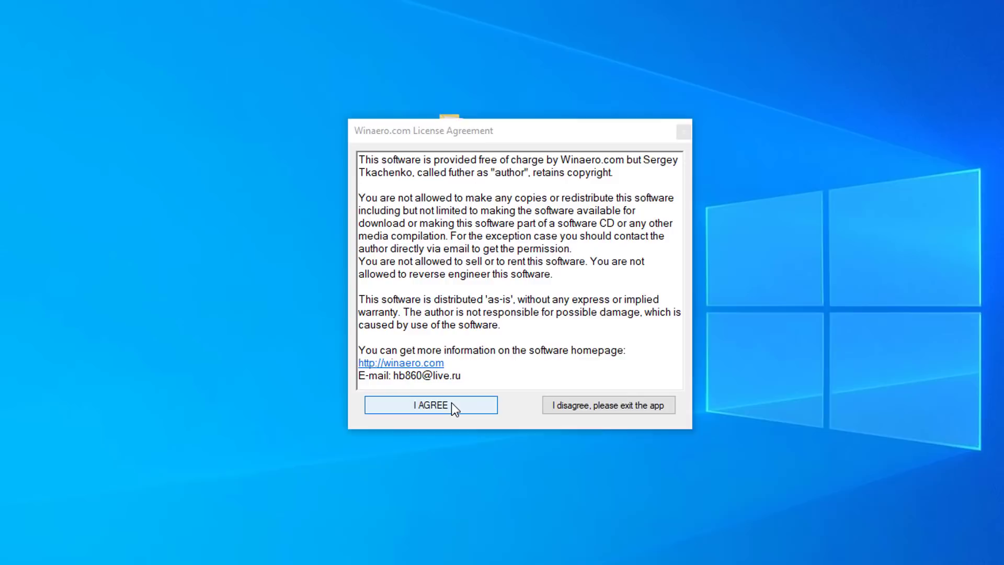
{"action": "left_click", "coordinate": [451, 402]}
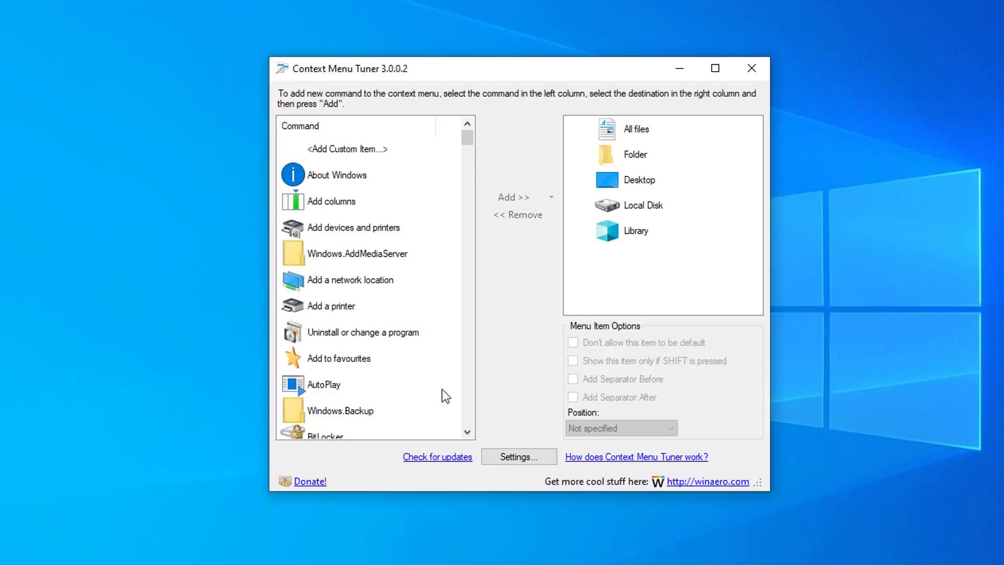
Add the Copy path command to the Library destination using Add to selected item.
{"action": "scroll", "coordinate": [441, 389], "scroll_direction": "down", "scroll_amount": 5}
{"action": "left_click", "coordinate": [331, 308]}
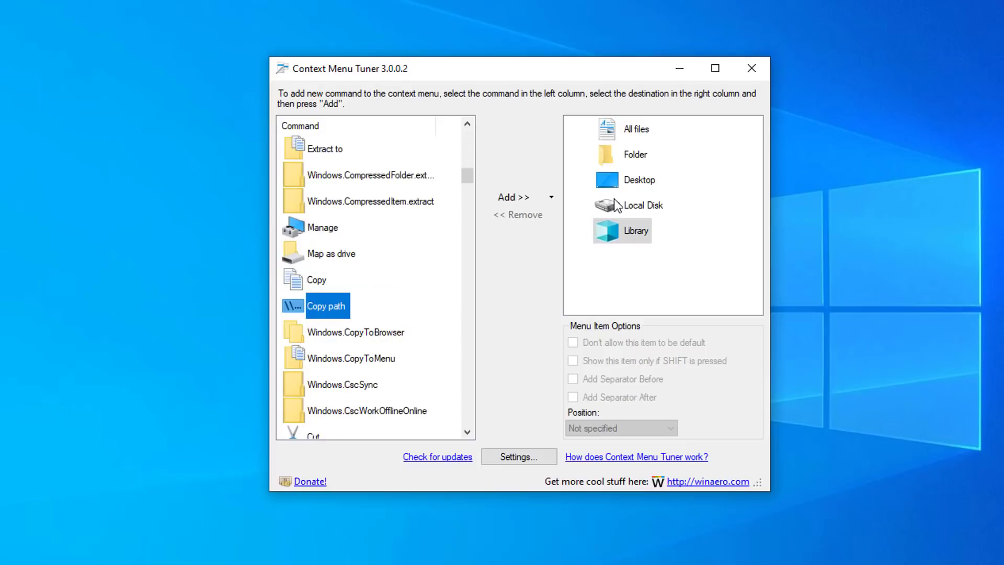
{"action": "left_click", "coordinate": [629, 225]}
{"action": "left_click", "coordinate": [630, 181]}
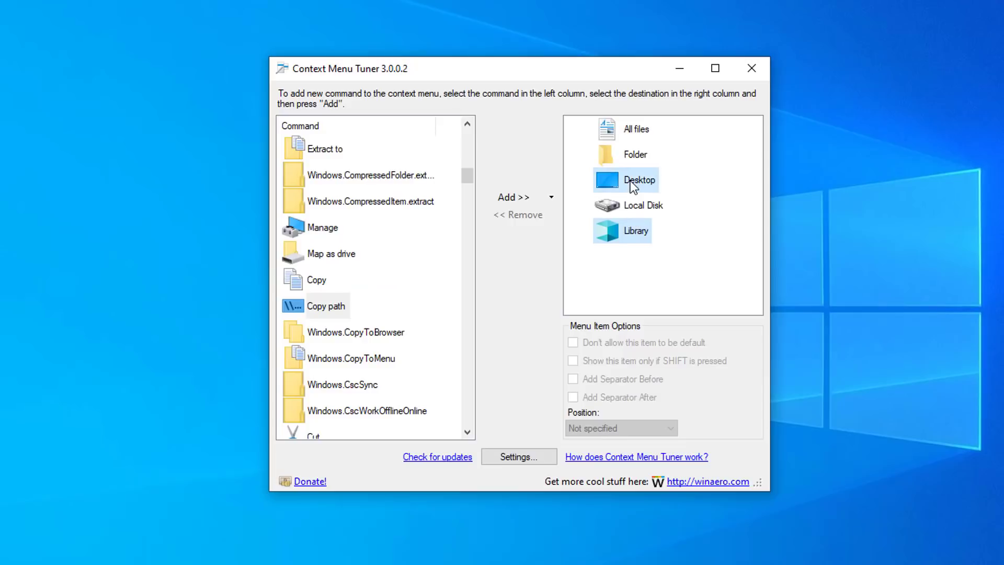
{"action": "left_click", "coordinate": [632, 231]}
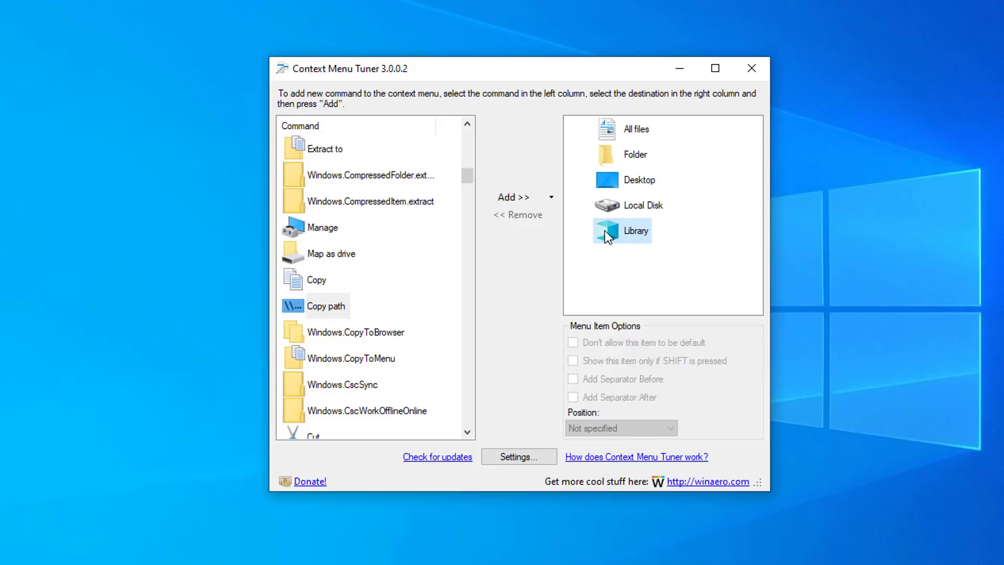
{"action": "left_click", "coordinate": [320, 309]}
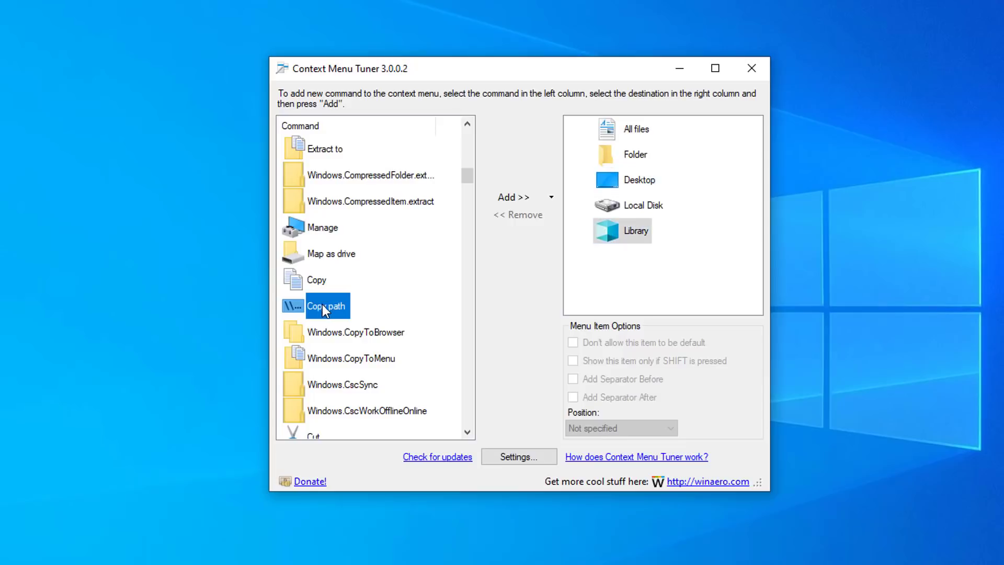
{"action": "left_click", "coordinate": [548, 198]}
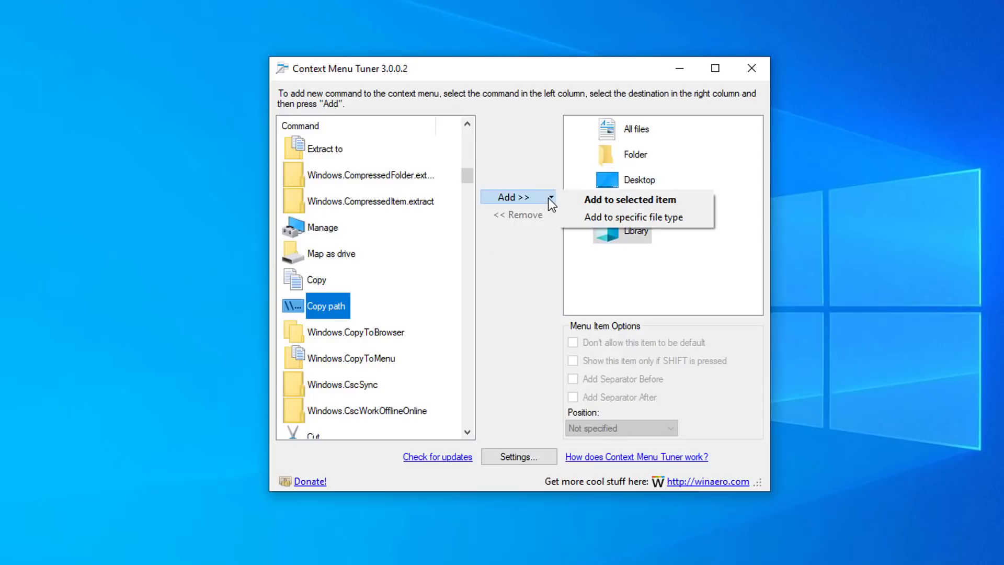
{"action": "left_click", "coordinate": [610, 200]}
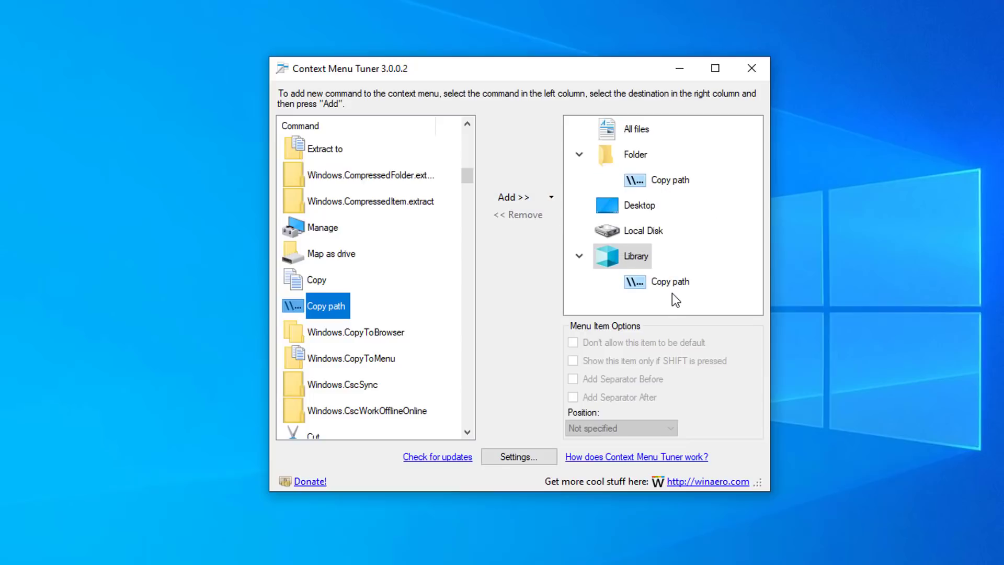
Copy the test folder's path using the new Copy path entry, then return to Context Menu Tuner.
{"action": "left_click", "coordinate": [679, 69]}
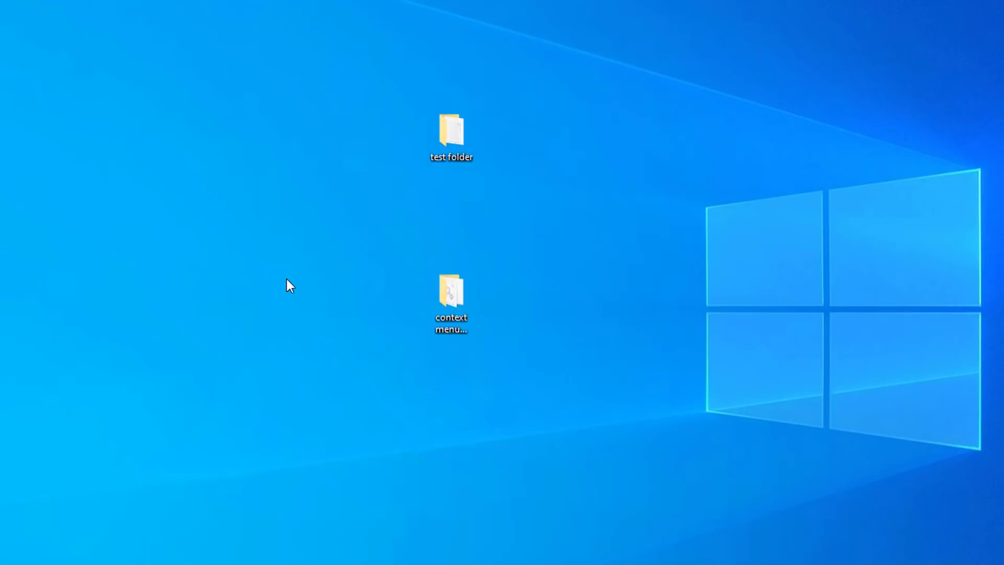
{"action": "right_click", "coordinate": [449, 126]}
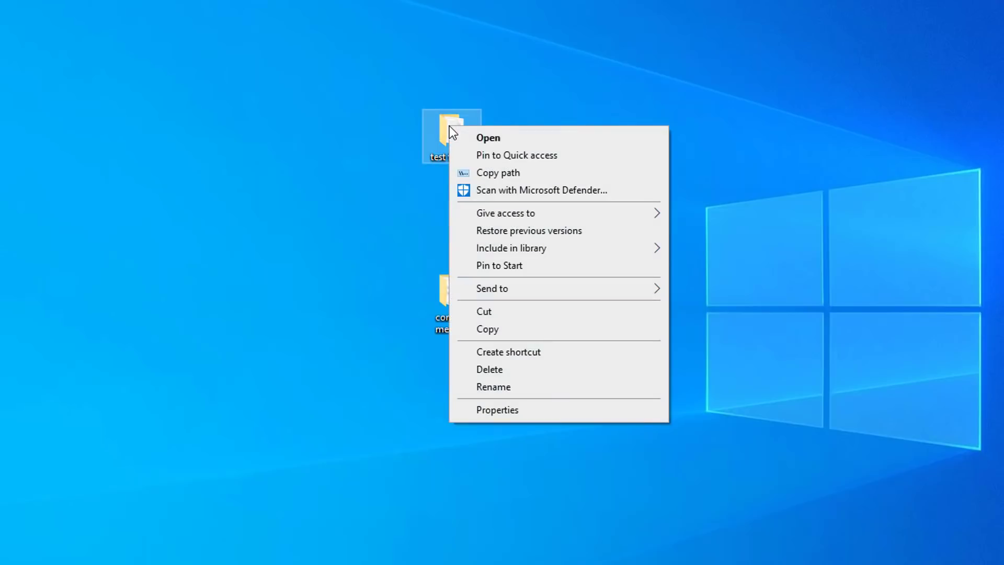
{"action": "left_click", "coordinate": [519, 172]}
{"action": "key", "text": "alt+Tab"}
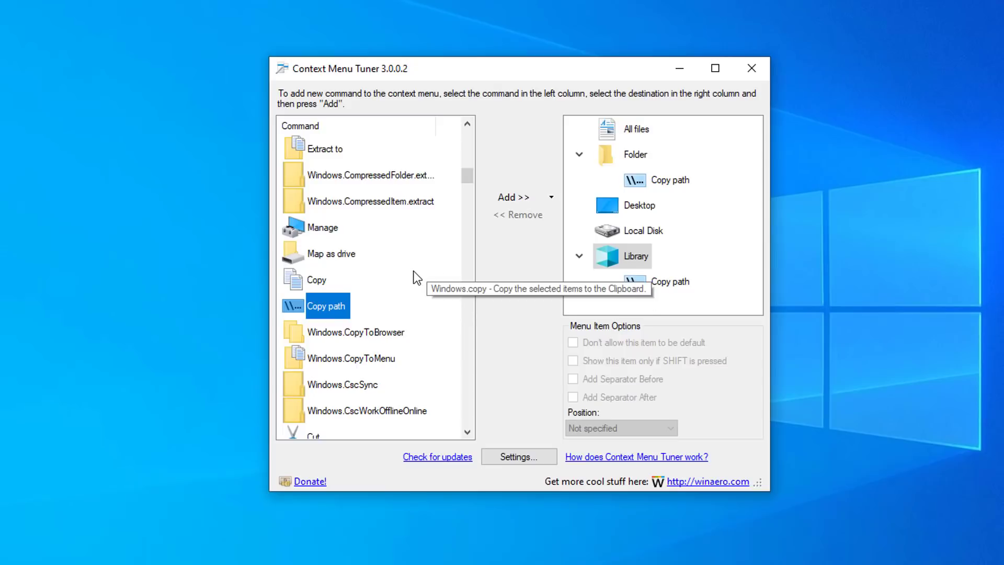
Add Open Windows PowerShell as administrator to the Folder destination.
{"action": "scroll", "coordinate": [413, 276], "scroll_direction": "down", "scroll_amount": 3}
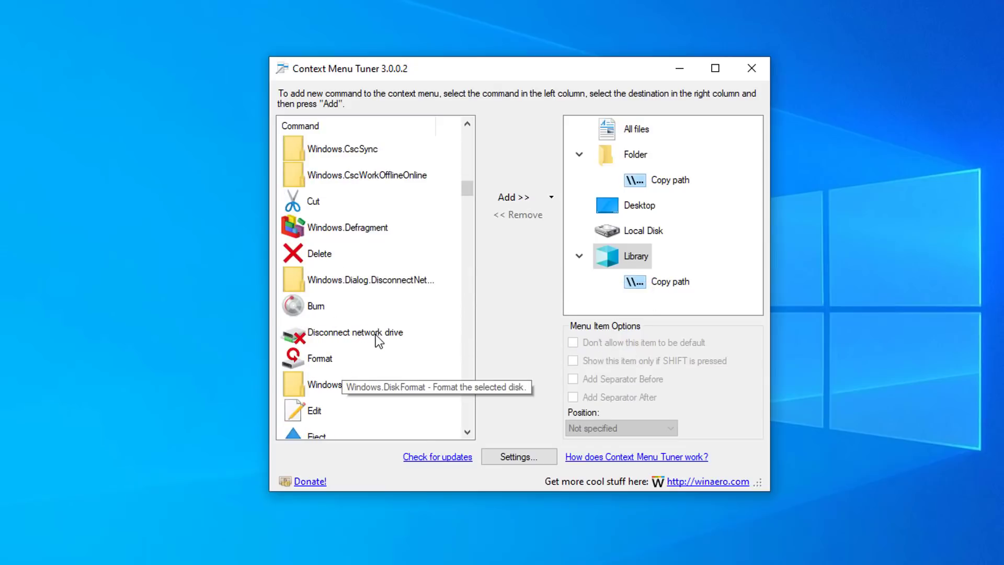
{"action": "scroll", "coordinate": [375, 340], "scroll_direction": "down", "scroll_amount": 2}
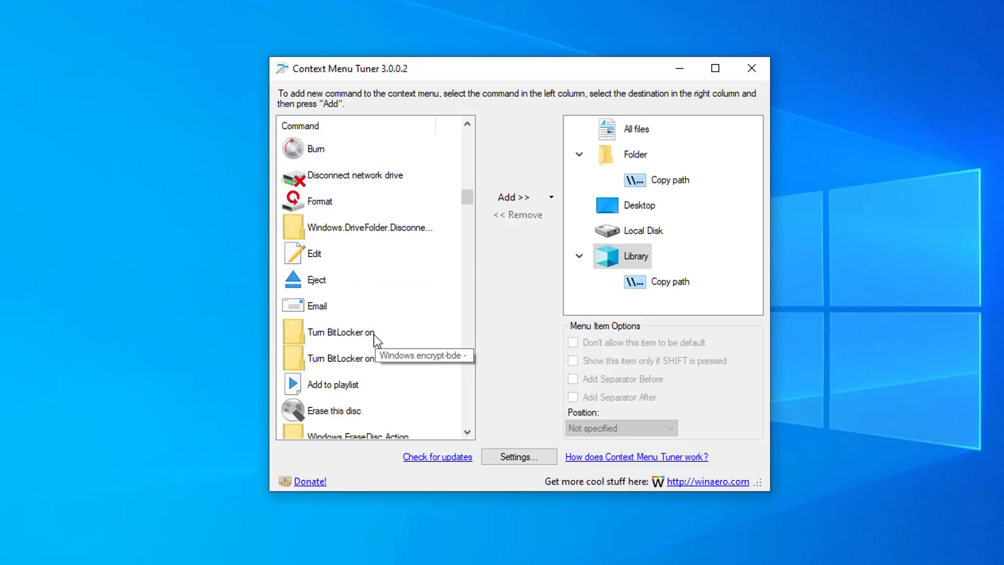
{"action": "scroll", "coordinate": [375, 338], "scroll_direction": "down", "scroll_amount": 6}
{"action": "scroll", "coordinate": [371, 336], "scroll_direction": "down", "scroll_amount": 7}
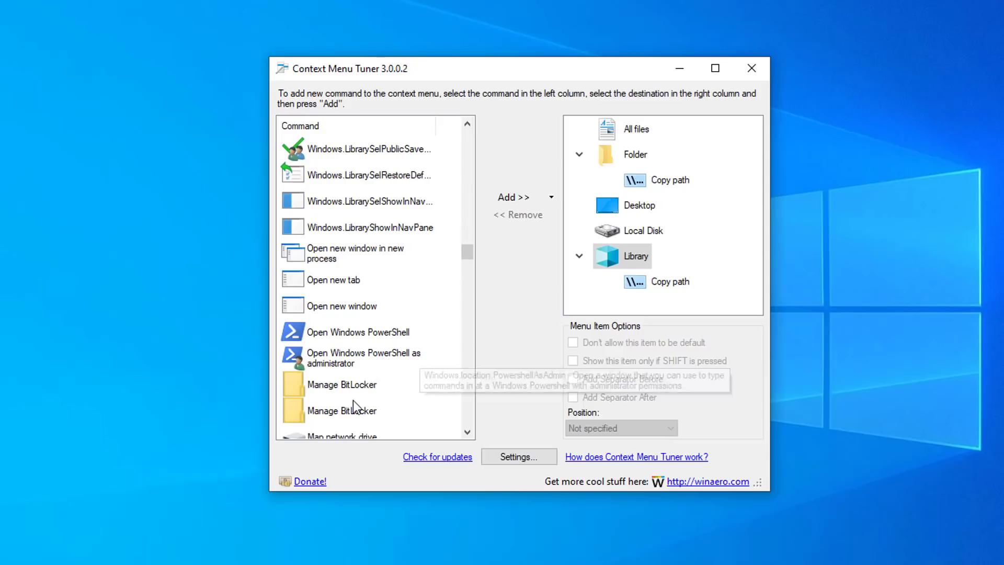
{"action": "left_click", "coordinate": [327, 358]}
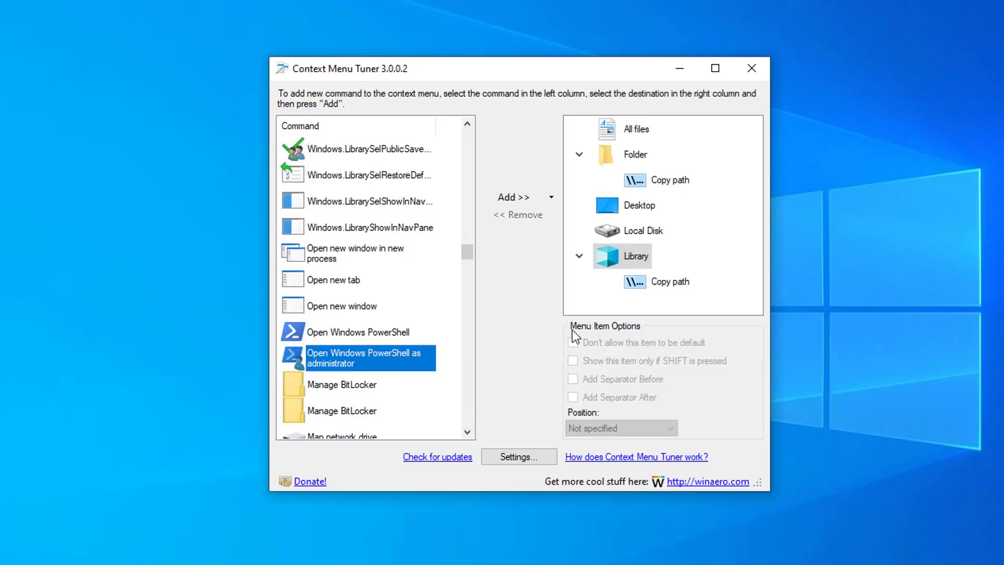
{"action": "left_click", "coordinate": [636, 258]}
{"action": "left_click", "coordinate": [372, 364]}
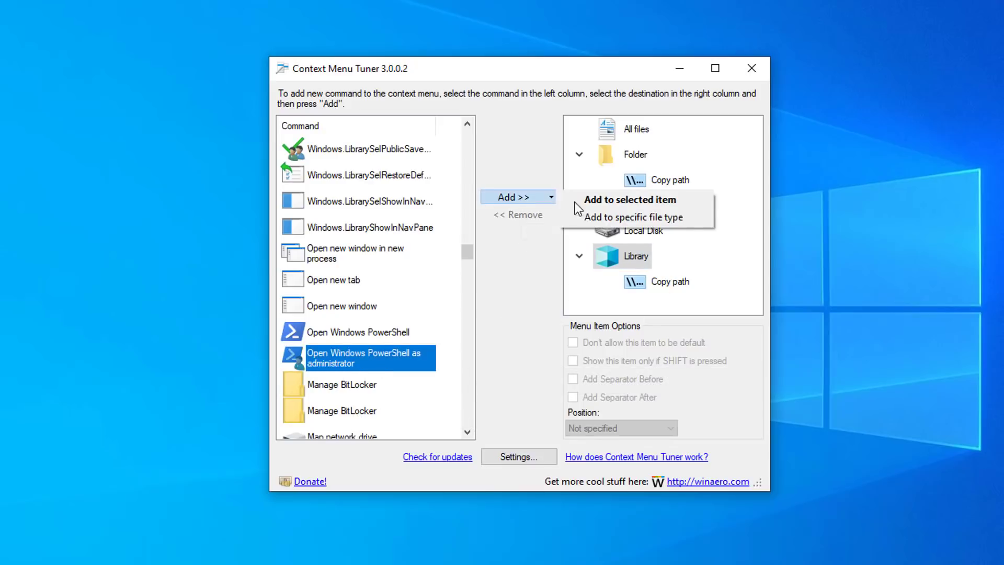
{"action": "left_click", "coordinate": [577, 206]}
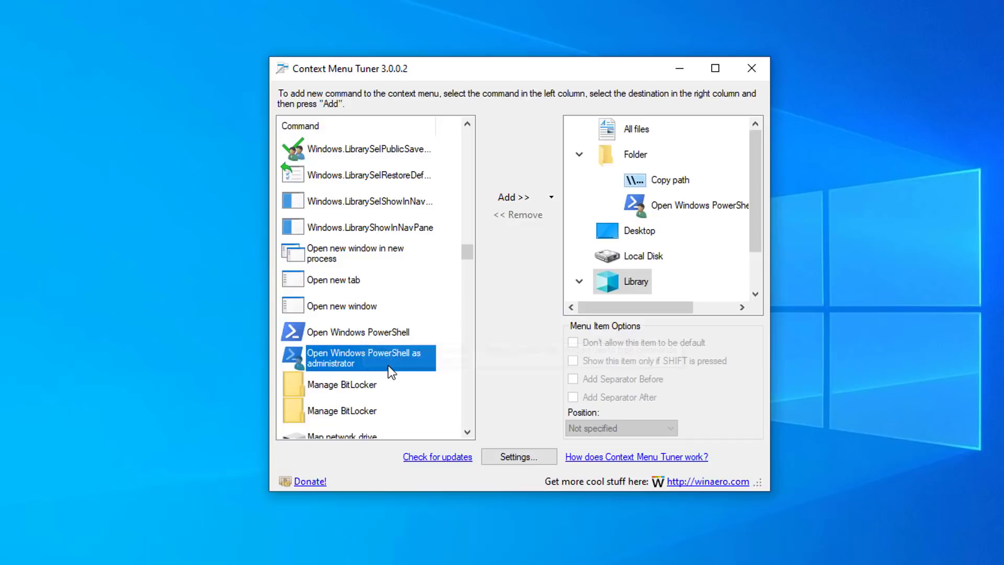
Select Open command prompt as the next command in the Command list.
{"action": "scroll", "coordinate": [378, 362], "scroll_direction": "down", "scroll_amount": 3}
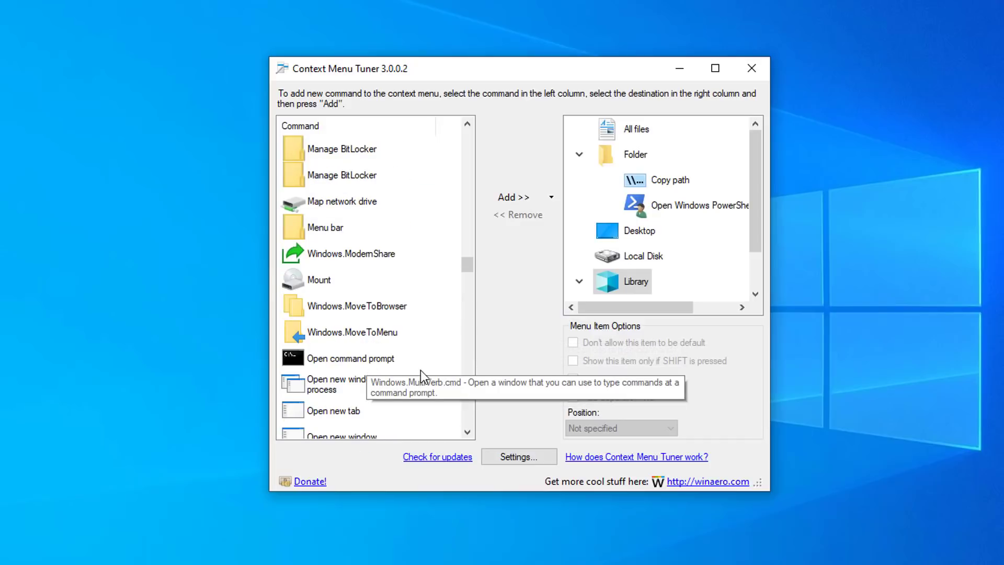
{"action": "left_click", "coordinate": [361, 359]}
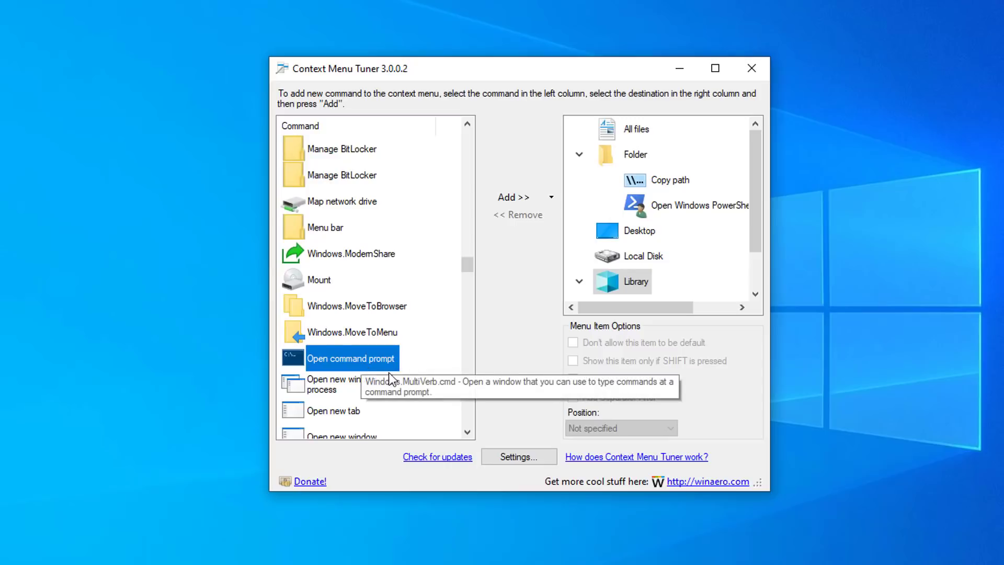
{"action": "scroll", "coordinate": [419, 370], "scroll_direction": "down", "scroll_amount": 2}
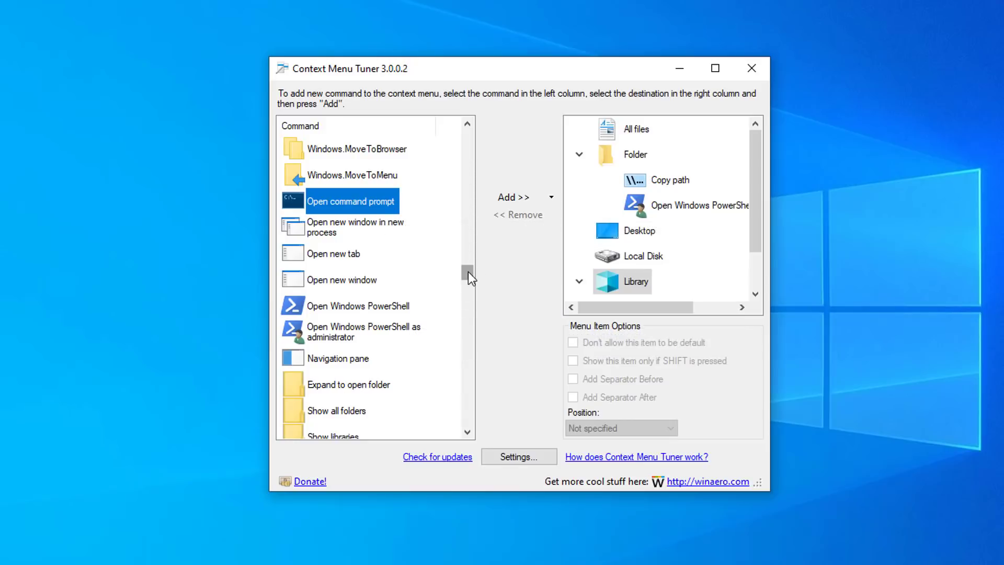
{"action": "mouse_move", "coordinate": [469, 272]}
{"action": "left_mouse_down"}
{"action": "mouse_move", "coordinate": [469, 384]}
{"action": "mouse_move", "coordinate": [472, 285]}
{"action": "left_mouse_up"}
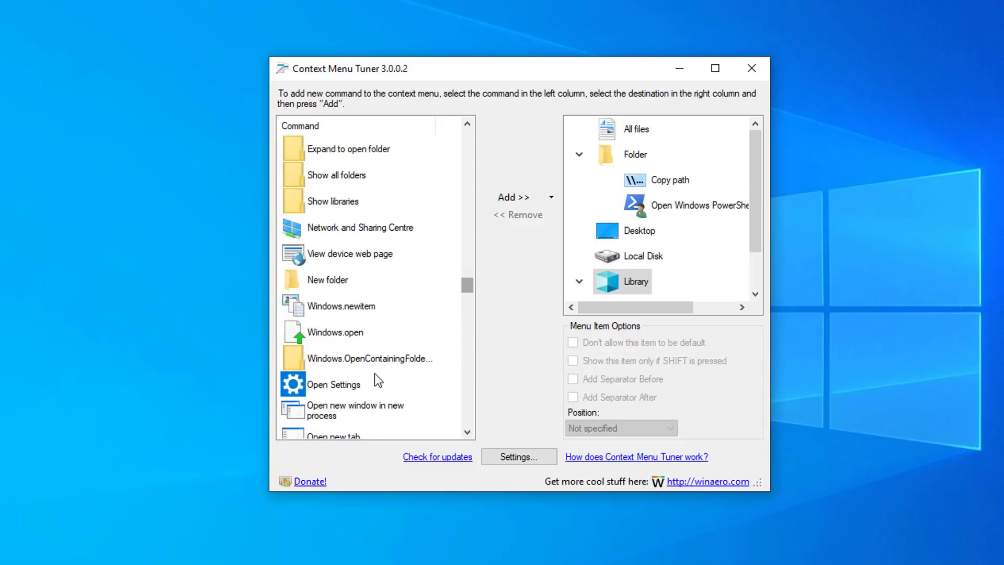
Add Open Settings and Network and Sharing Centre to the Folder menu.
{"action": "left_click", "coordinate": [334, 384]}
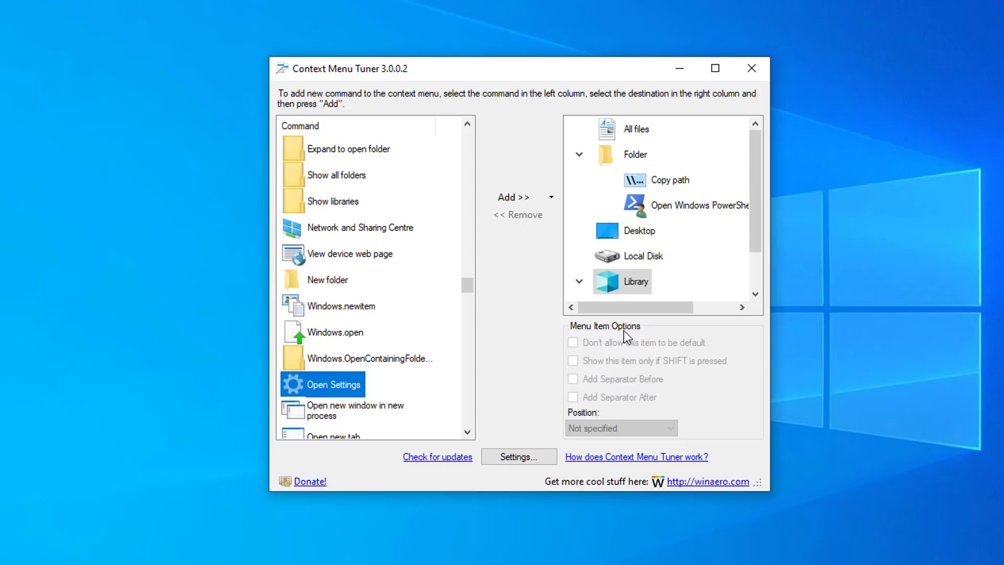
{"action": "left_click", "coordinate": [509, 203]}
{"action": "left_click", "coordinate": [597, 199]}
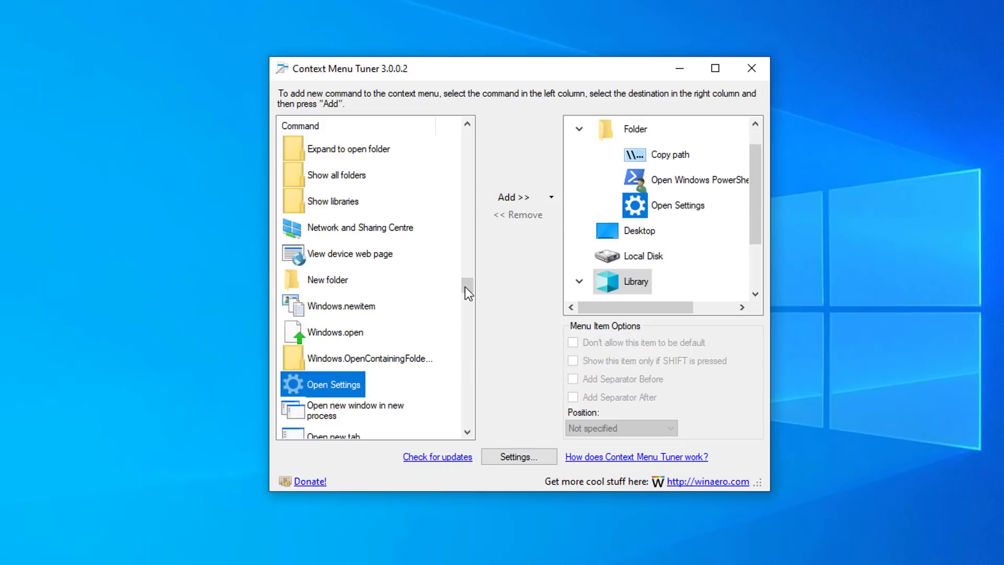
{"action": "left_click_drag", "start_coordinate": [467, 286], "coordinate": [468, 285]}
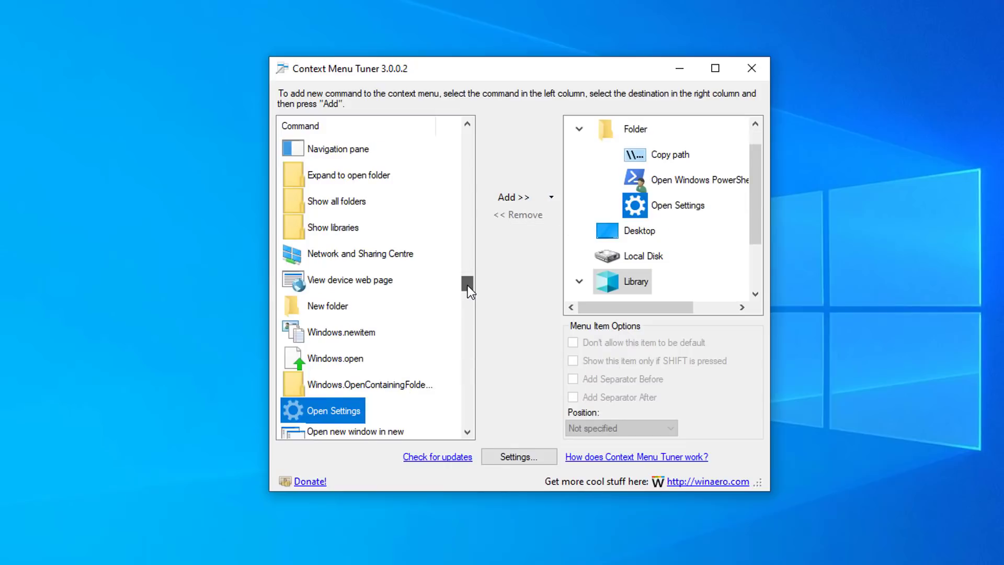
{"action": "left_click", "coordinate": [378, 253]}
{"action": "left_click", "coordinate": [517, 196]}
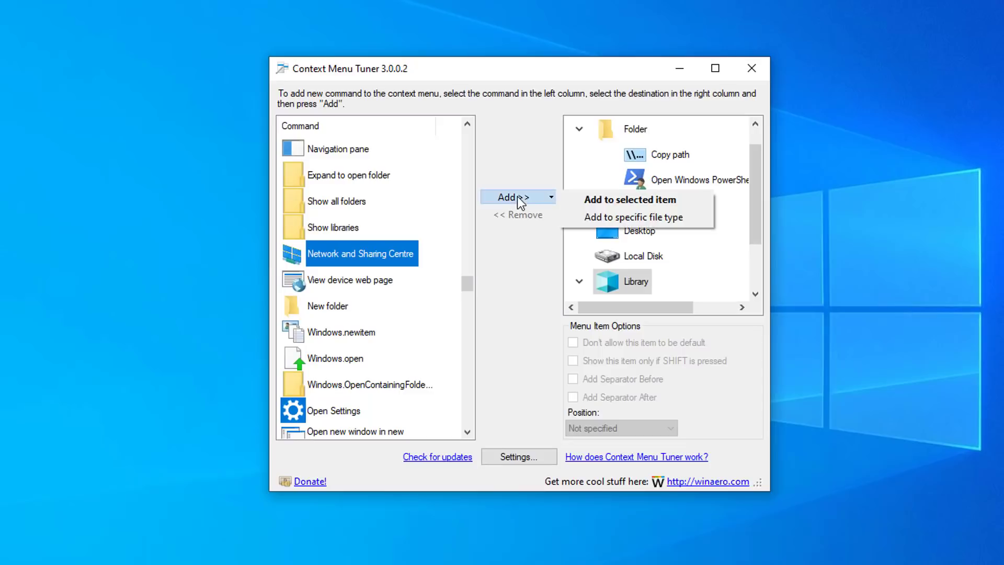
{"action": "left_click", "coordinate": [591, 200]}
Add Open command prompt and Windows.CleanUp to the Folder menu.
{"action": "scroll", "coordinate": [406, 291], "scroll_direction": "up", "scroll_amount": 3}
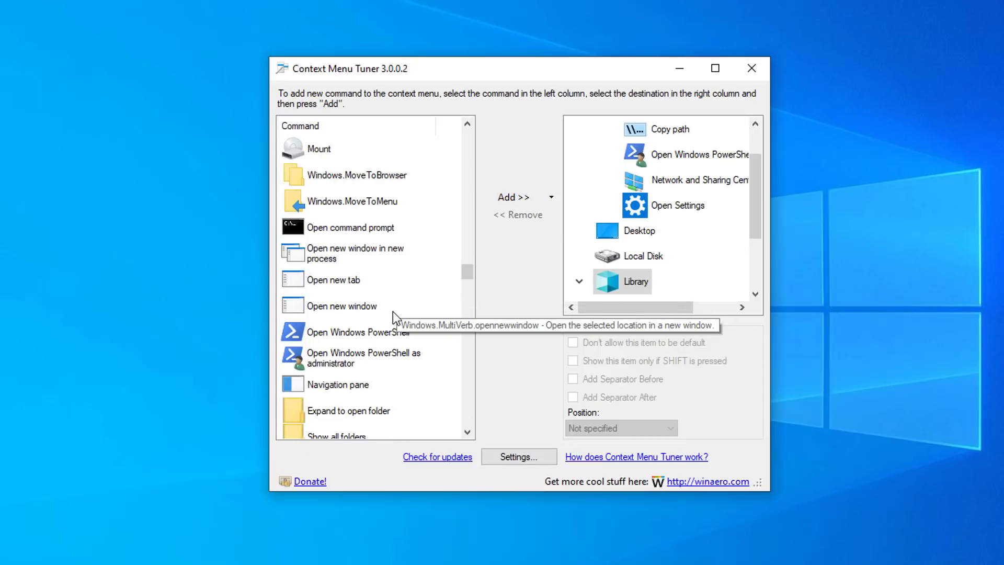
{"action": "left_click", "coordinate": [356, 229]}
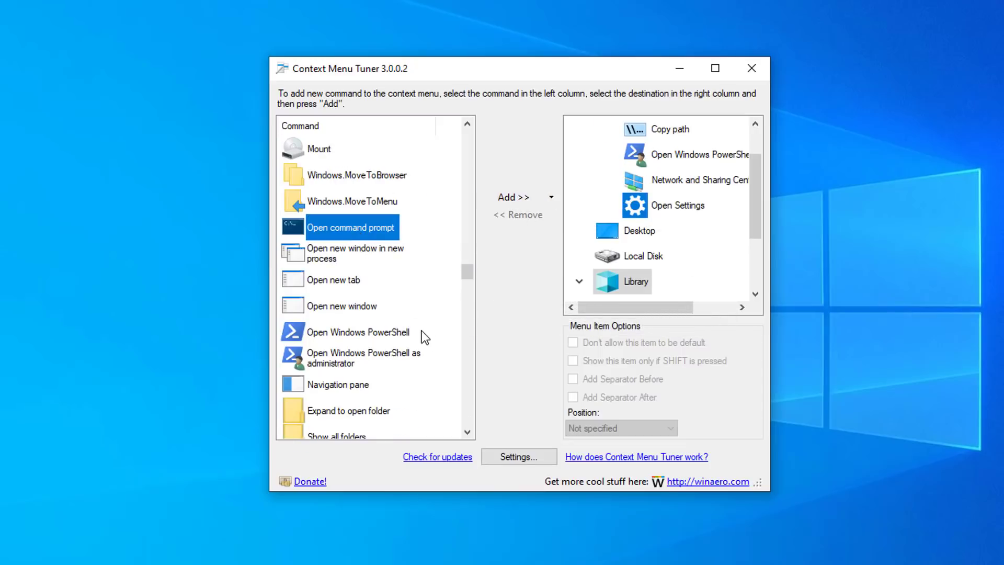
{"action": "left_click", "coordinate": [518, 203]}
{"action": "left_click", "coordinate": [610, 203]}
{"action": "scroll", "coordinate": [403, 331], "scroll_direction": "up", "scroll_amount": 3}
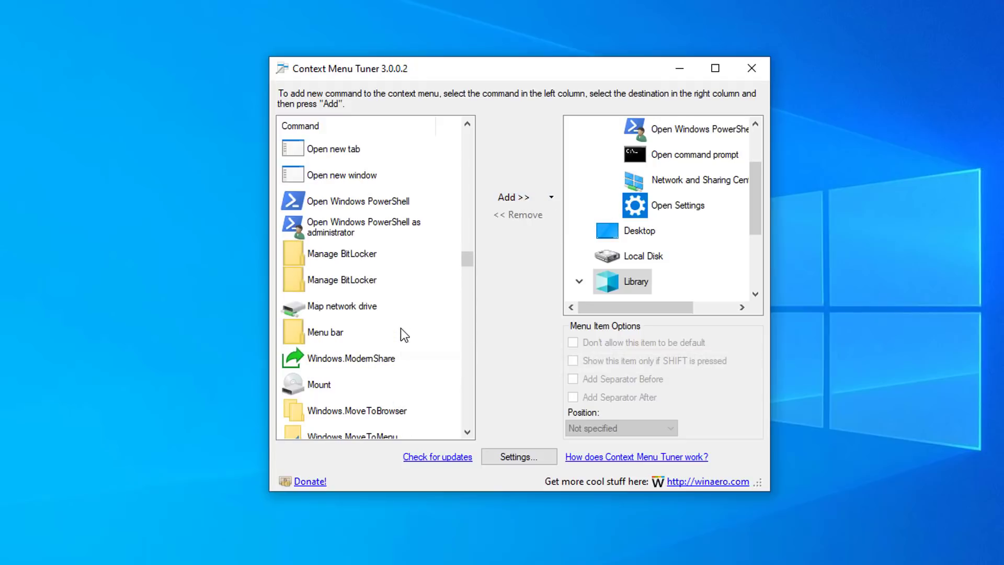
{"action": "scroll", "coordinate": [400, 329], "scroll_direction": "up", "scroll_amount": 9}
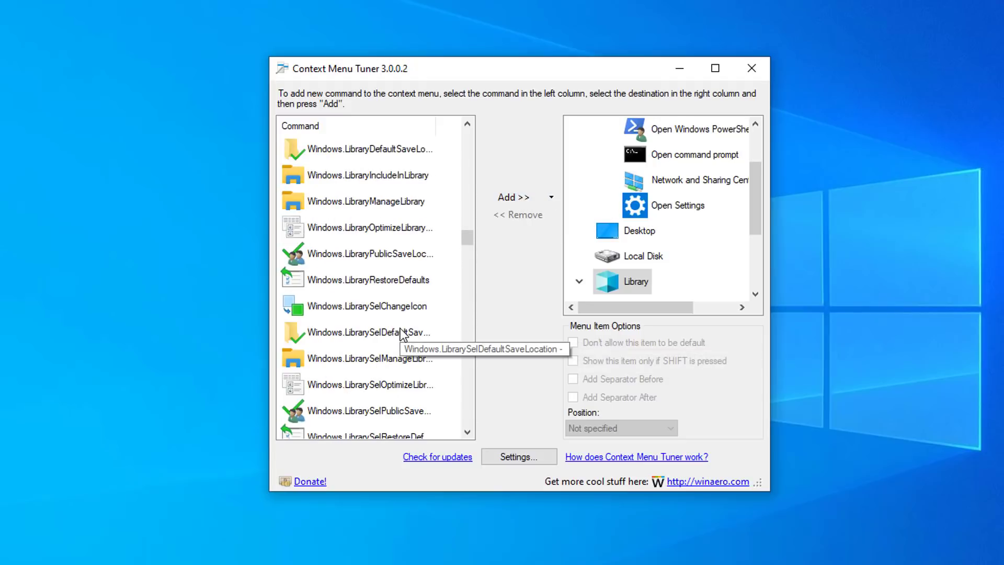
{"action": "scroll", "coordinate": [401, 332], "scroll_direction": "up", "scroll_amount": 12}
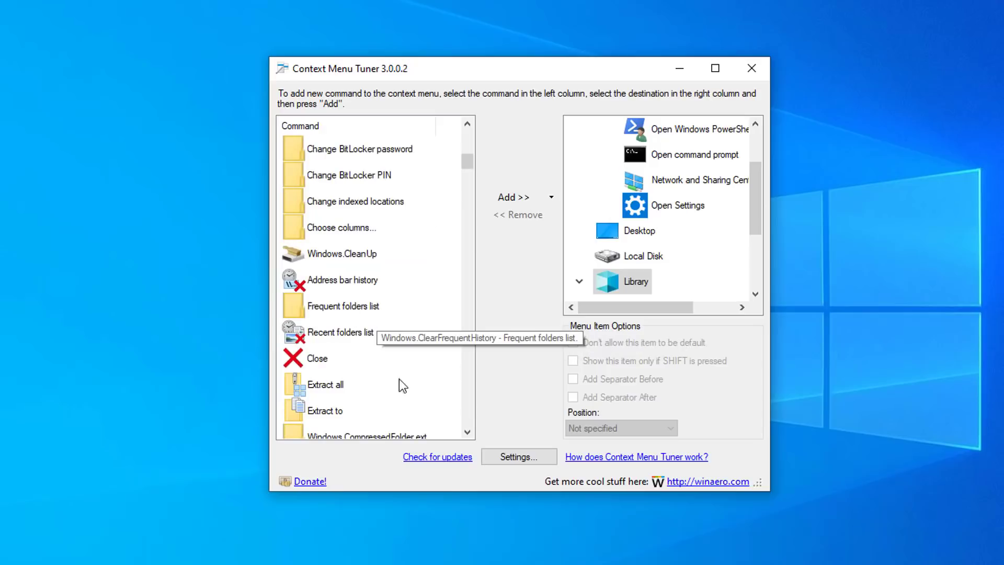
{"action": "left_click", "coordinate": [359, 257]}
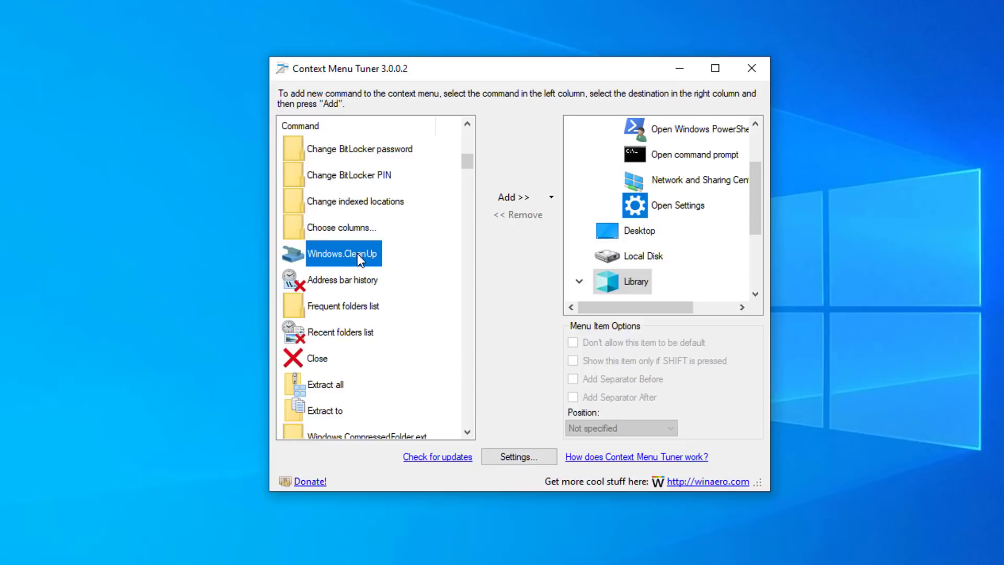
{"action": "left_click", "coordinate": [512, 199]}
{"action": "left_click", "coordinate": [586, 198]}
Close Context Menu Tuner and bring up the right-click menu of 'test folder' on the desktop.
{"action": "left_click", "coordinate": [751, 69]}
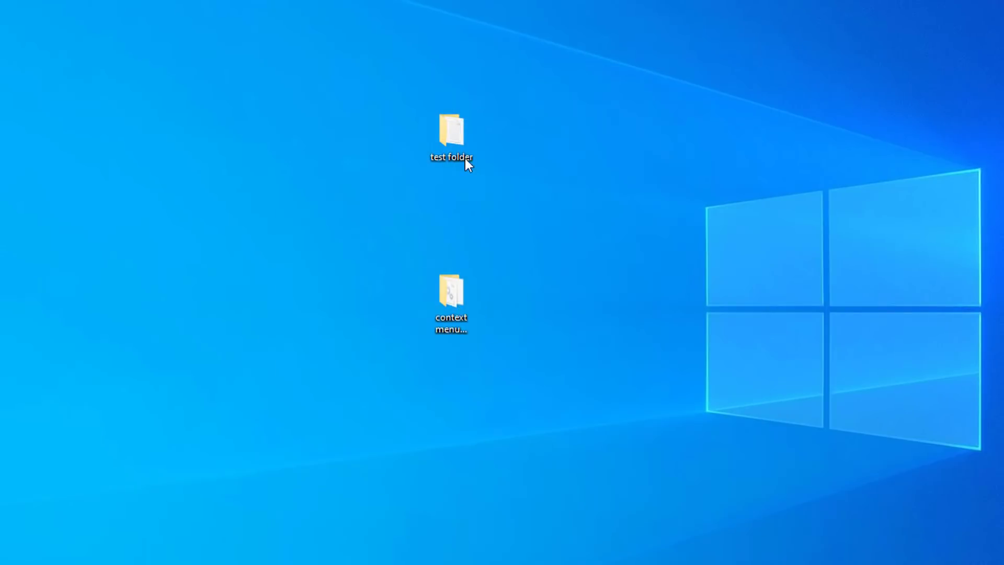
{"action": "right_click", "coordinate": [460, 136]}
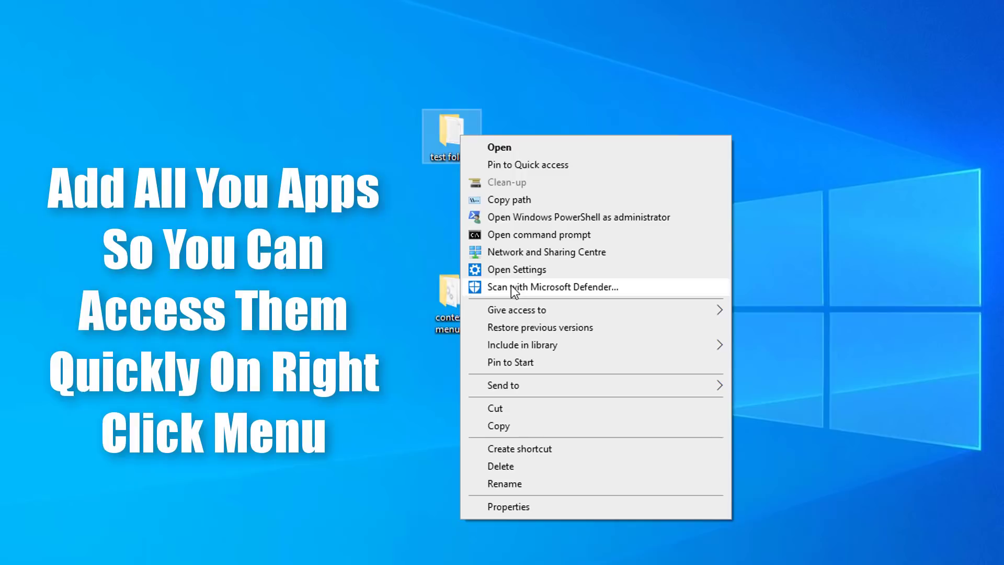
Open a command prompt in 'test folder' from its new entry, check its path, then close it.
{"action": "left_click", "coordinate": [533, 237]}
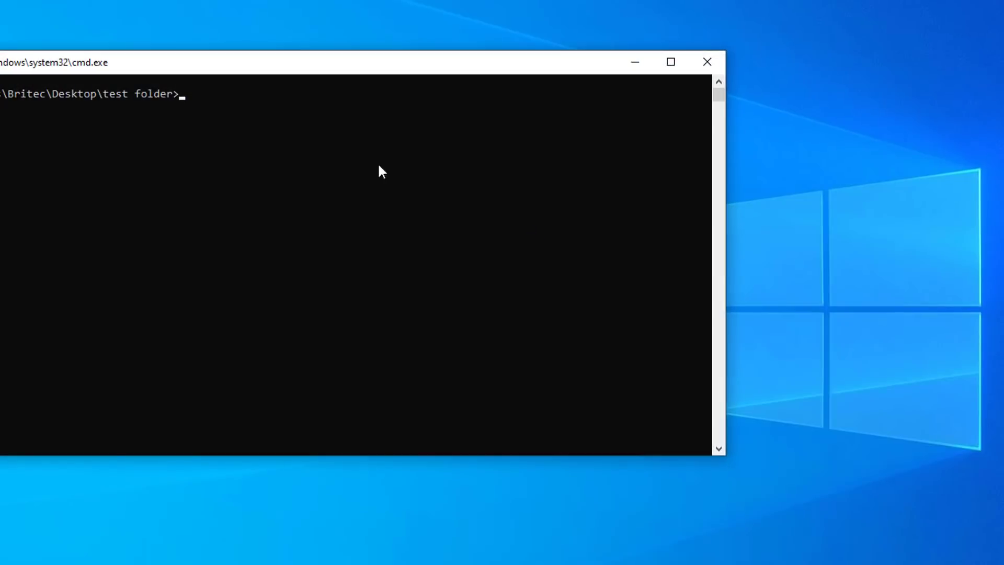
{"action": "left_click_drag", "start_coordinate": [303, 68], "coordinate": [444, 92]}
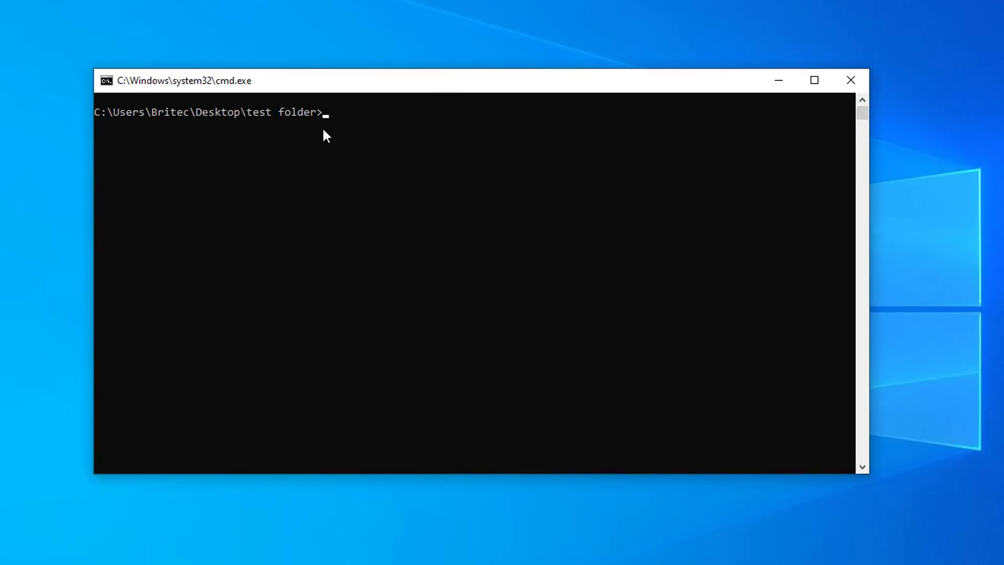
{"action": "left_click", "coordinate": [852, 82]}
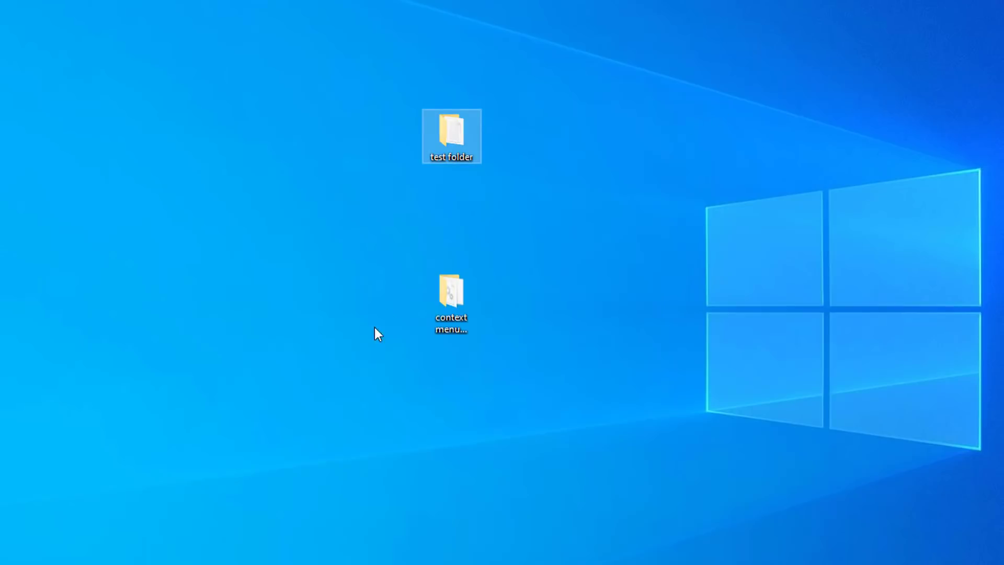
{"action": "left_click", "coordinate": [456, 297]}
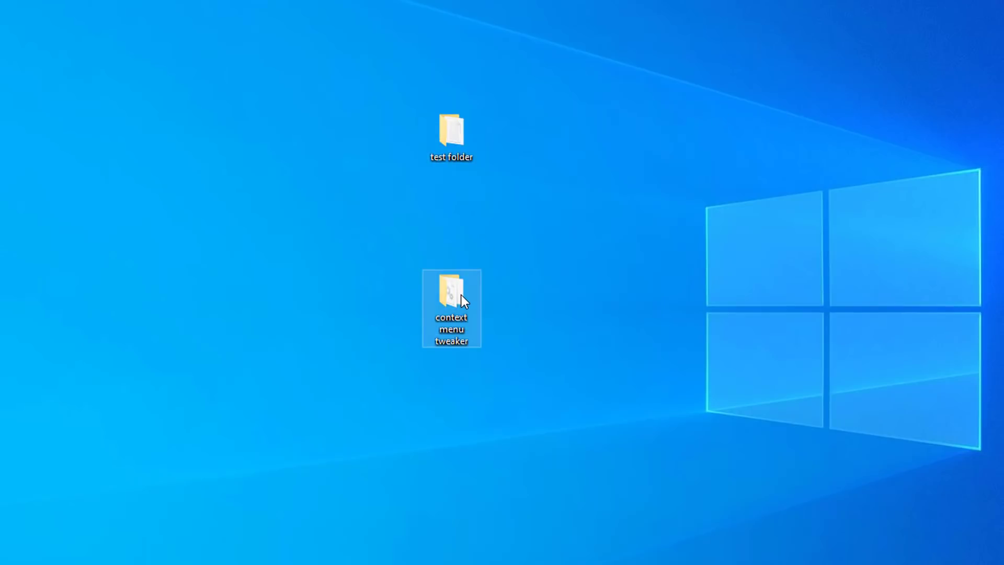
Launch an administrator PowerShell from the 'context menu tweaker' folder and copy that folder's path.
{"action": "right_click", "coordinate": [452, 297]}
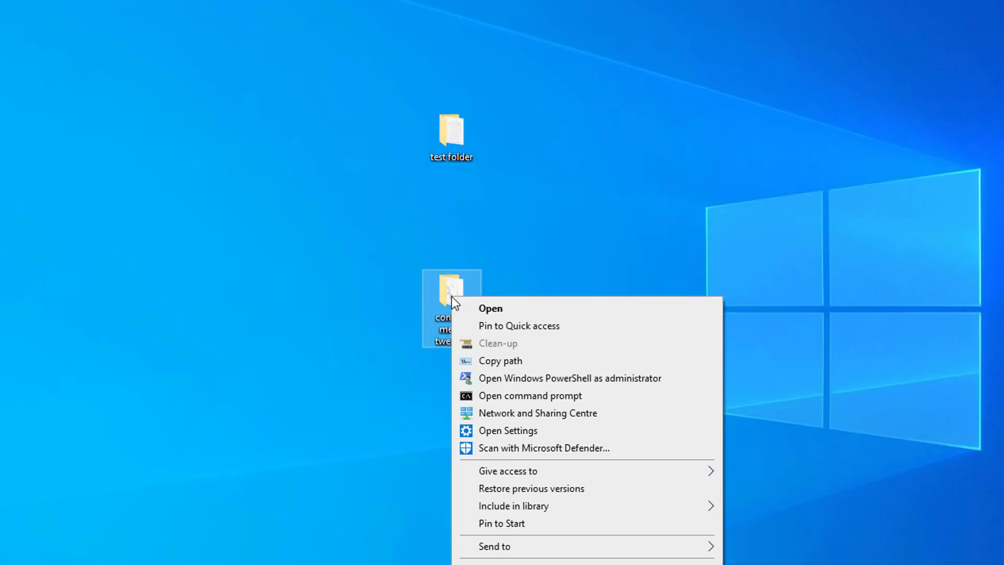
{"action": "left_click", "coordinate": [510, 379]}
{"action": "left_click", "coordinate": [455, 376]}
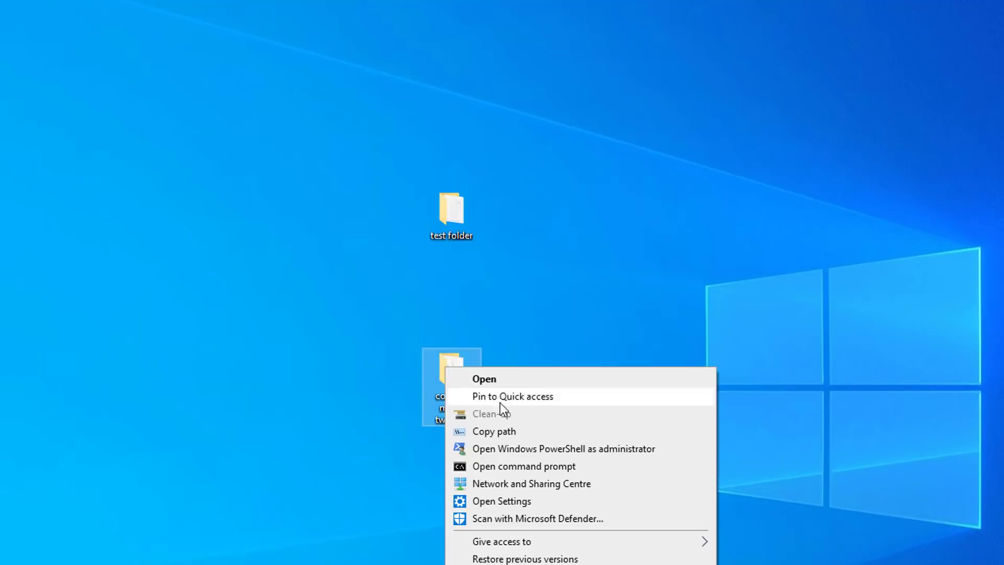
{"action": "left_click", "coordinate": [501, 428]}
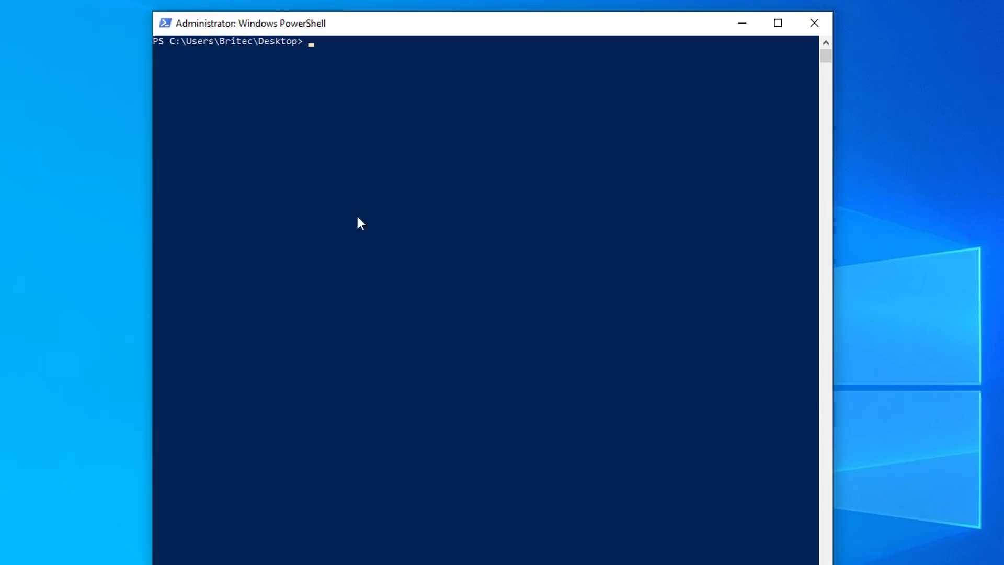
In PowerShell, cd into the pasted 'context menu tweaker' path, run dir, then close the console.
{"action": "left_click", "coordinate": [354, 184]}
{"action": "type", "text": "cd"}
{"action": "key", "text": "ctrl+v"}
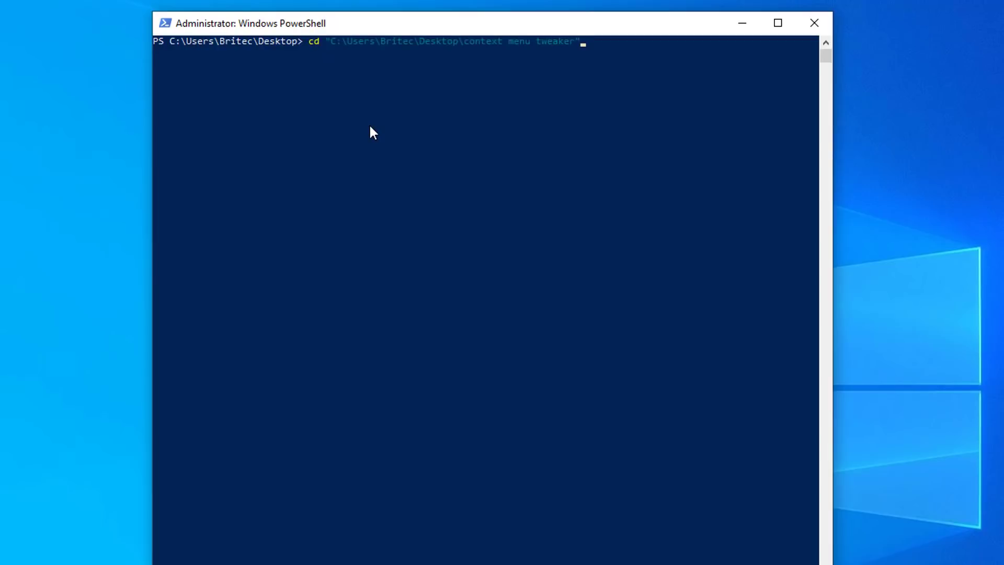
{"action": "key", "text": "Return"}
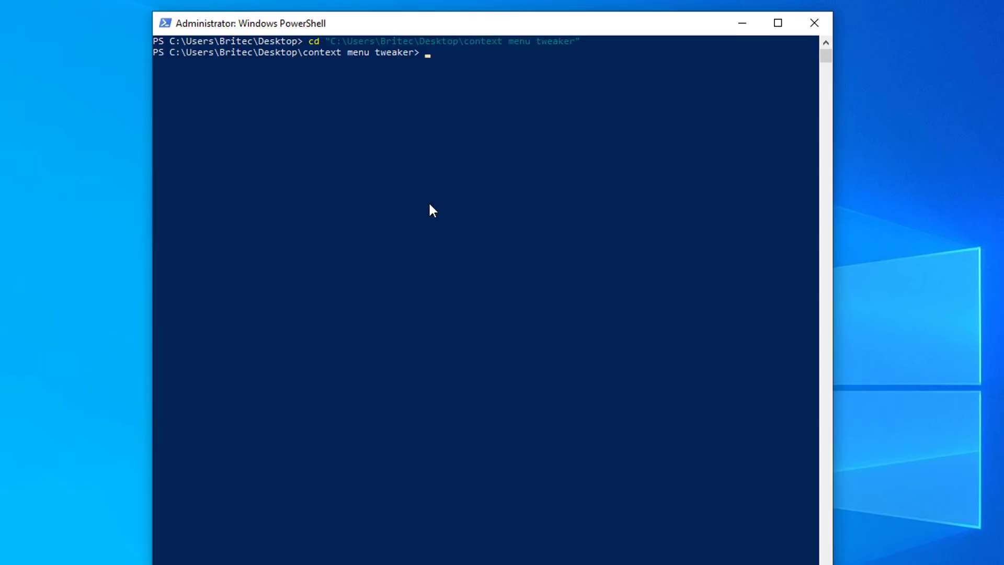
{"action": "type", "text": "dir"}
{"action": "key", "text": "Return"}
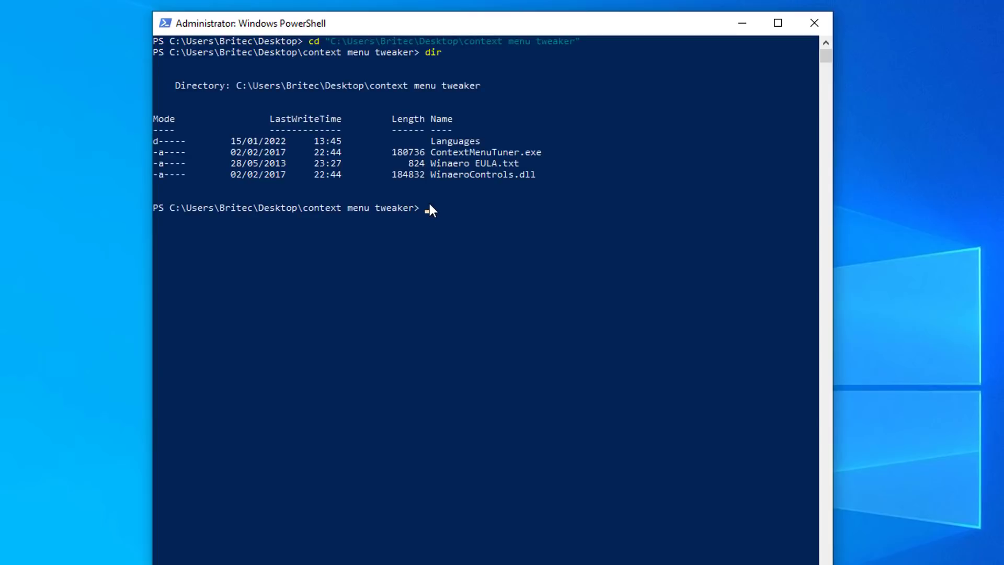
{"action": "left_click", "coordinate": [814, 23]}
{"action": "left_click", "coordinate": [466, 390]}
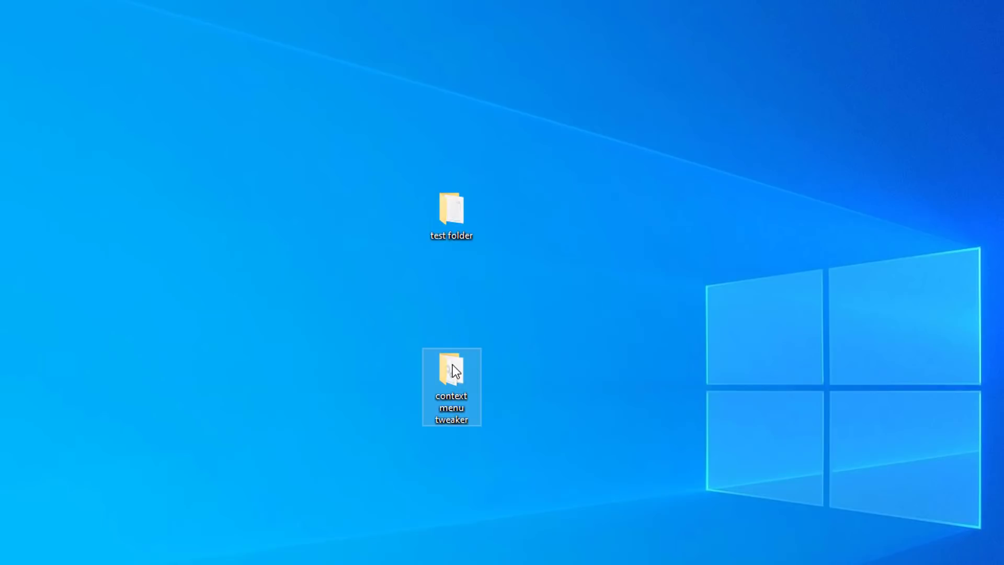
Run ContextMenuTuner from the 'context menu tweaker' folder as administrator and close the folder window.
{"action": "double_click", "coordinate": [450, 386]}
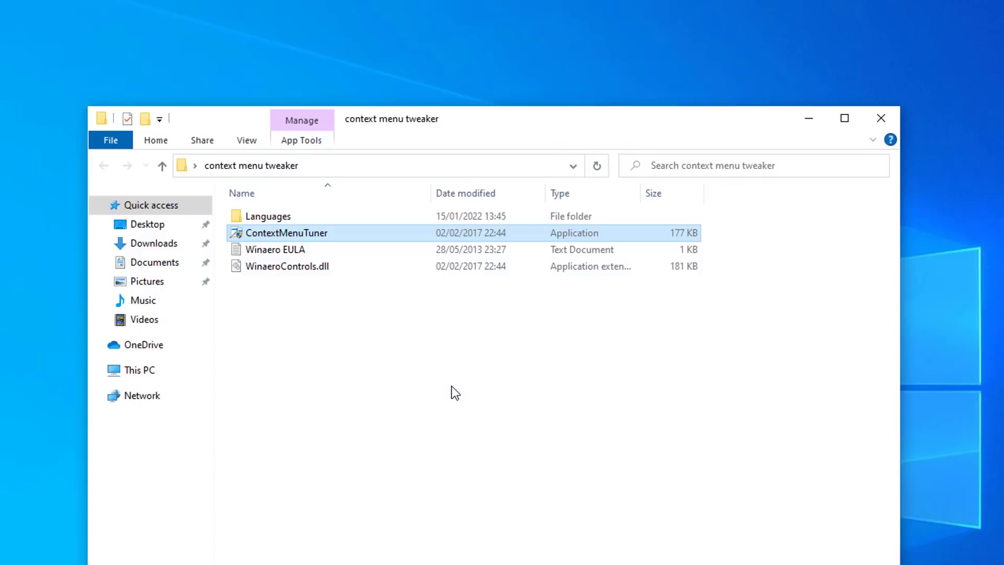
{"action": "right_click", "coordinate": [315, 231]}
{"action": "left_click", "coordinate": [366, 258]}
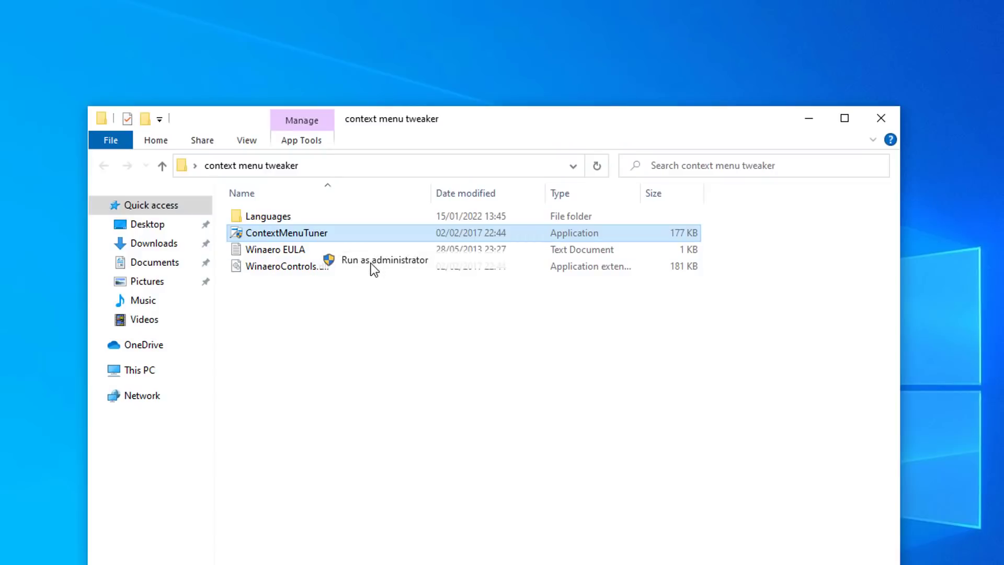
{"action": "left_click", "coordinate": [445, 474]}
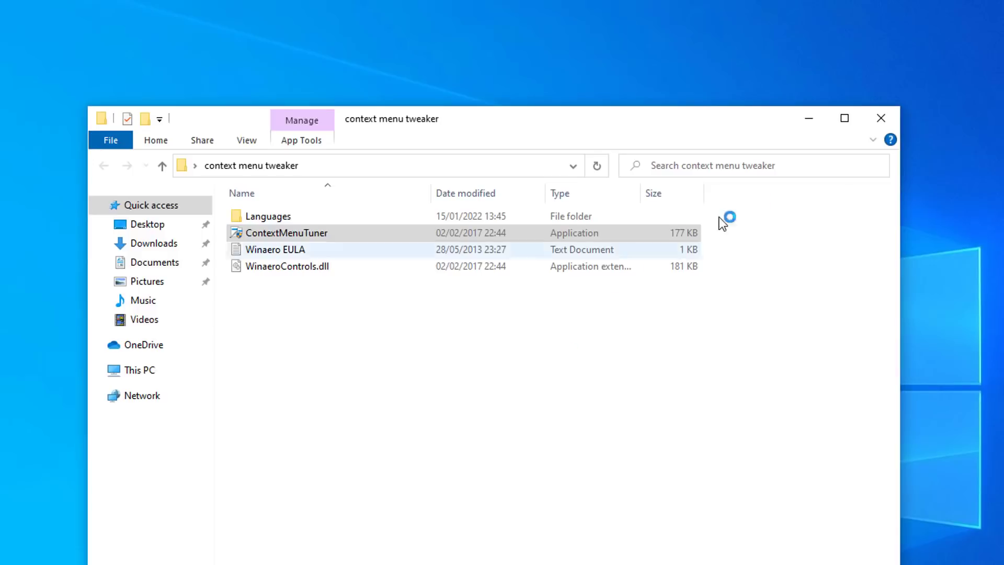
{"action": "left_click", "coordinate": [881, 122]}
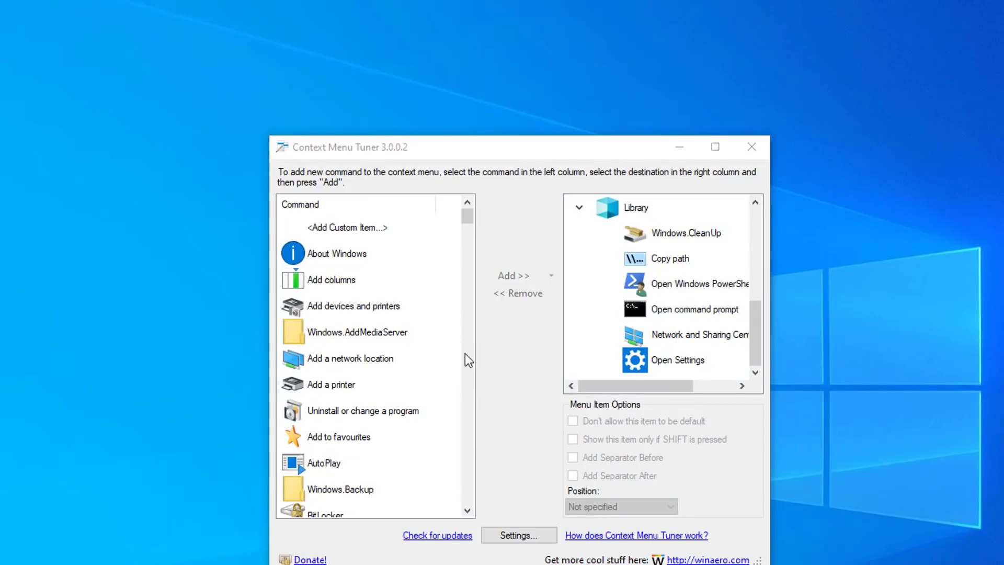
Scroll through the tuner's Command list, then close the tuner with Alt+F4.
{"action": "scroll", "coordinate": [434, 455], "scroll_direction": "down", "scroll_amount": 3}
{"action": "scroll", "coordinate": [415, 360], "scroll_direction": "down", "scroll_amount": 2}
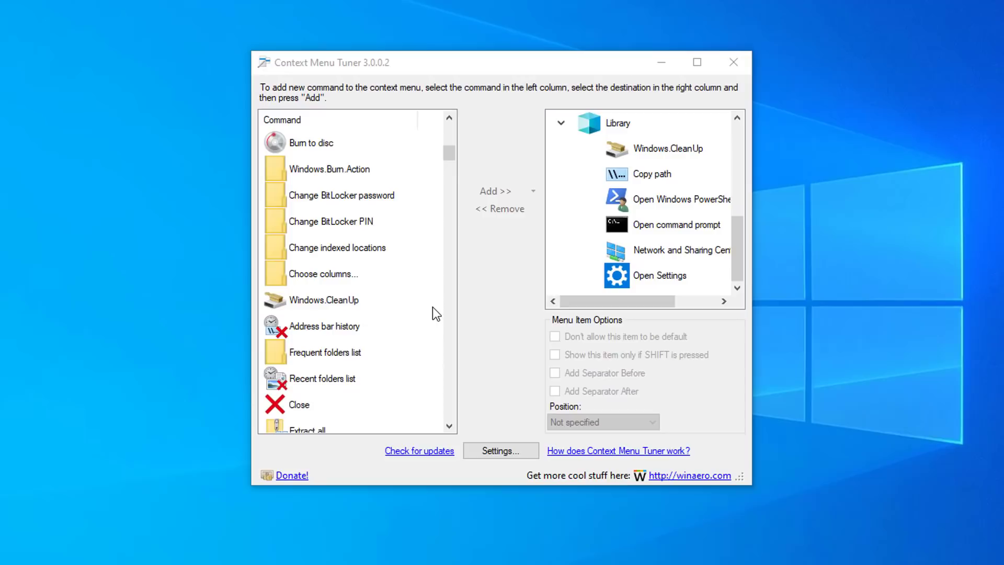
{"action": "scroll", "coordinate": [431, 307], "scroll_direction": "down", "scroll_amount": 6}
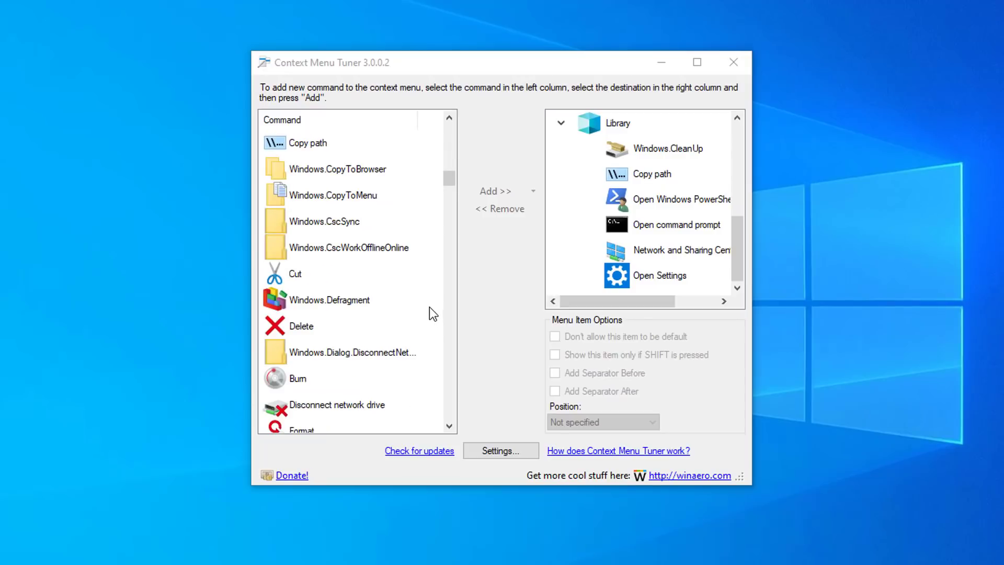
{"action": "scroll", "coordinate": [427, 309], "scroll_direction": "down", "scroll_amount": 2}
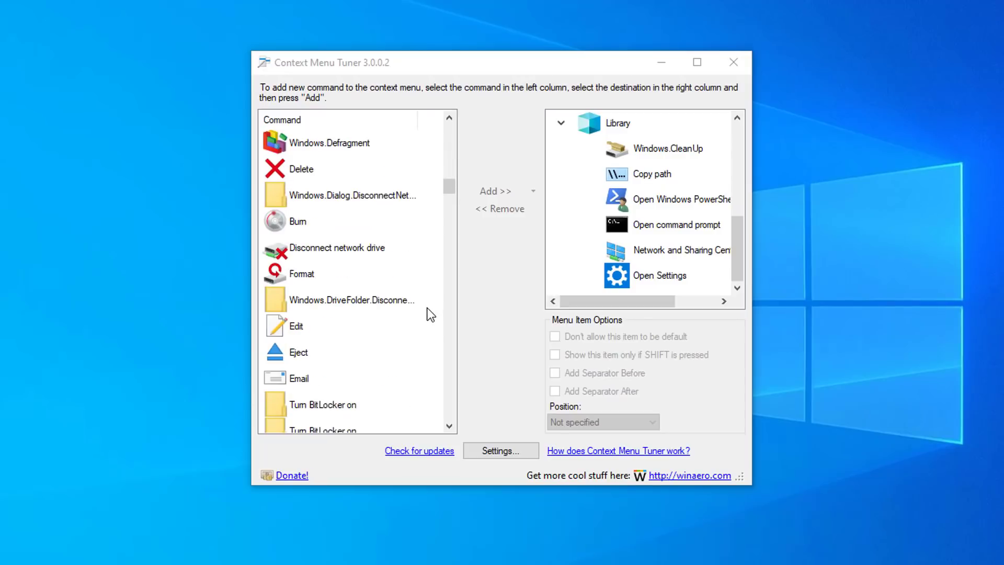
{"action": "scroll", "coordinate": [426, 310], "scroll_direction": "down", "scroll_amount": 3}
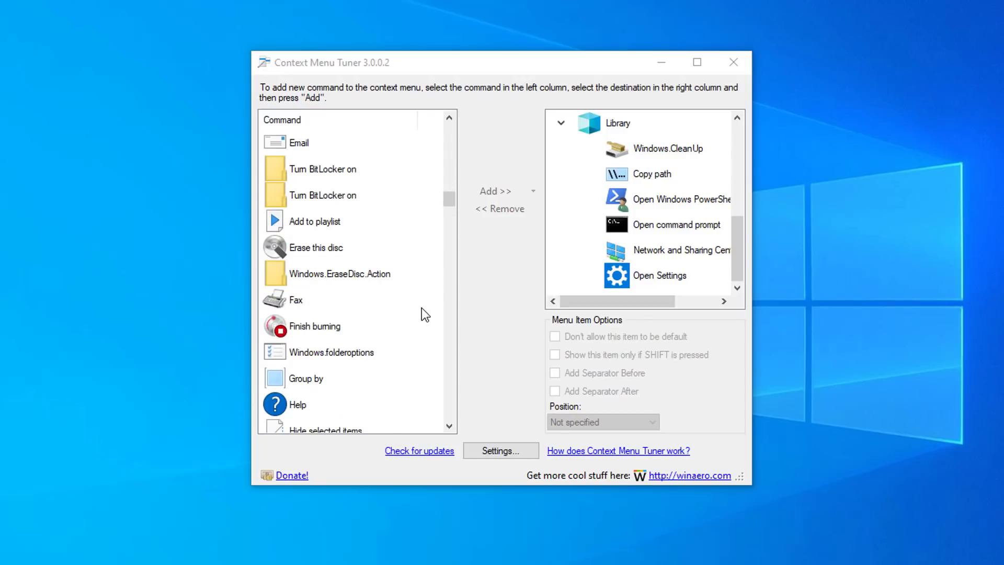
{"action": "scroll", "coordinate": [422, 307], "scroll_direction": "down", "scroll_amount": 8}
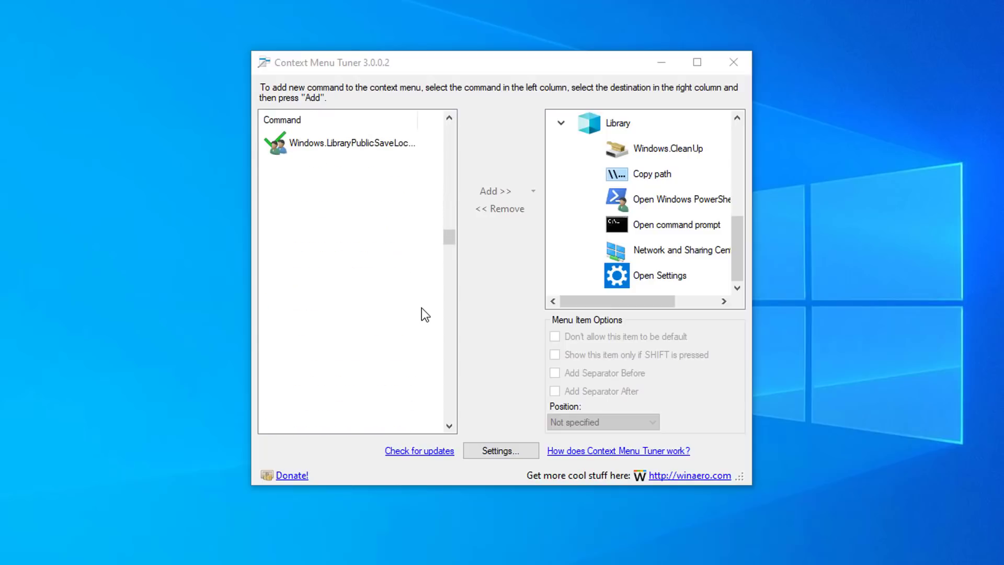
{"action": "scroll", "coordinate": [421, 307], "scroll_direction": "down", "scroll_amount": 5}
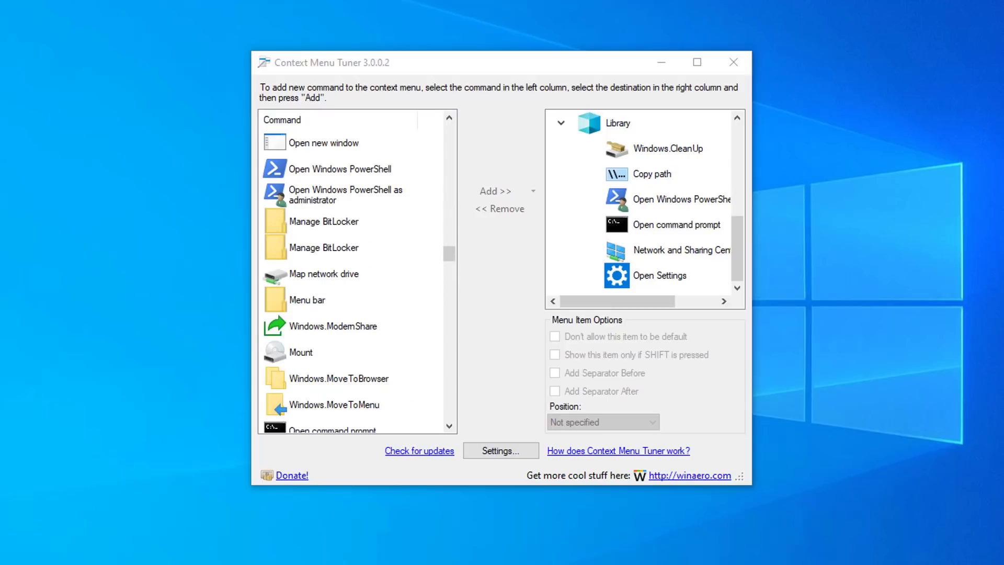
{"action": "key", "text": "alt+F4"}
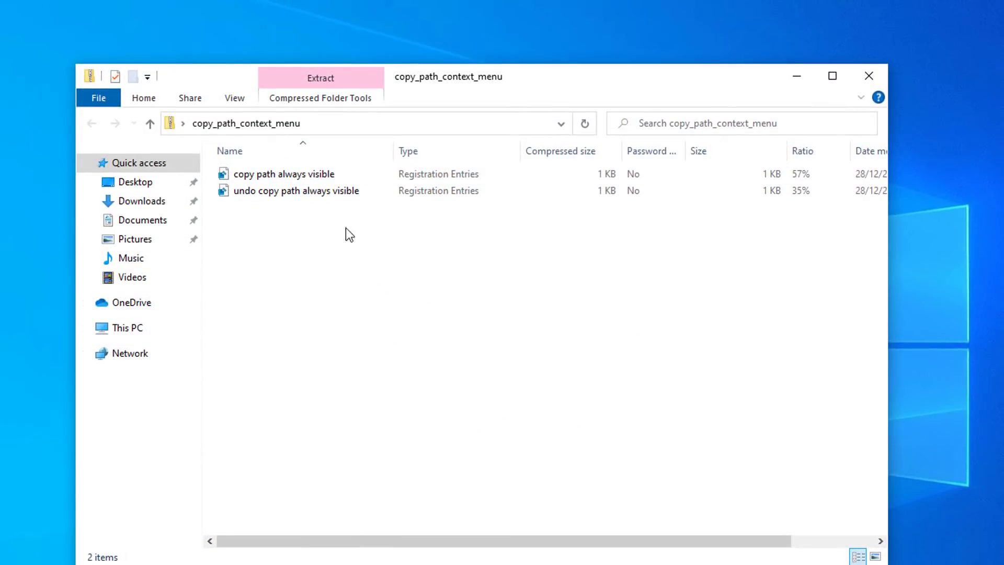
Copy both .reg files from the copy_path_context_menu archive to the desktop and close the archive.
{"action": "right_click", "coordinate": [295, 176]}
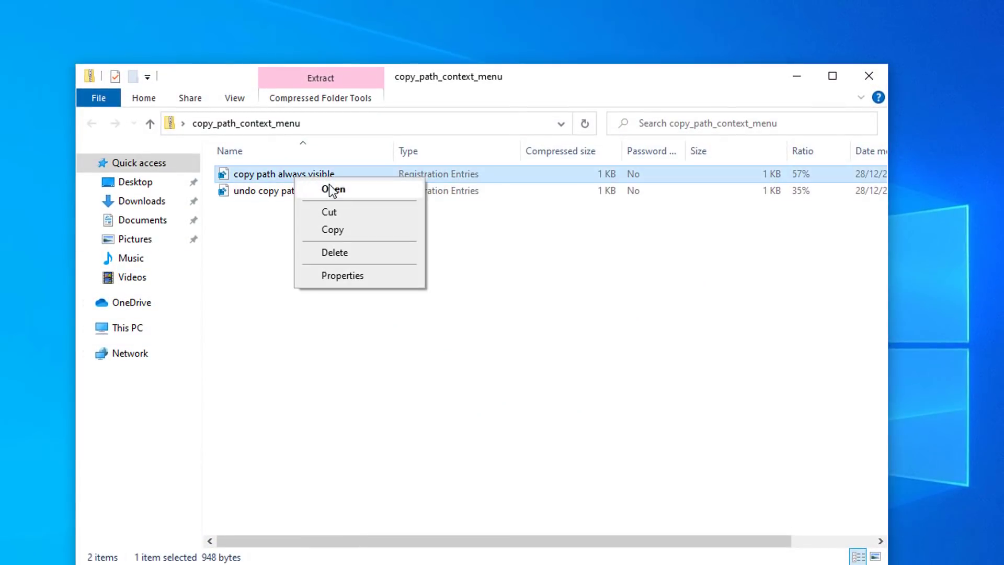
{"action": "left_click", "coordinate": [277, 177]}
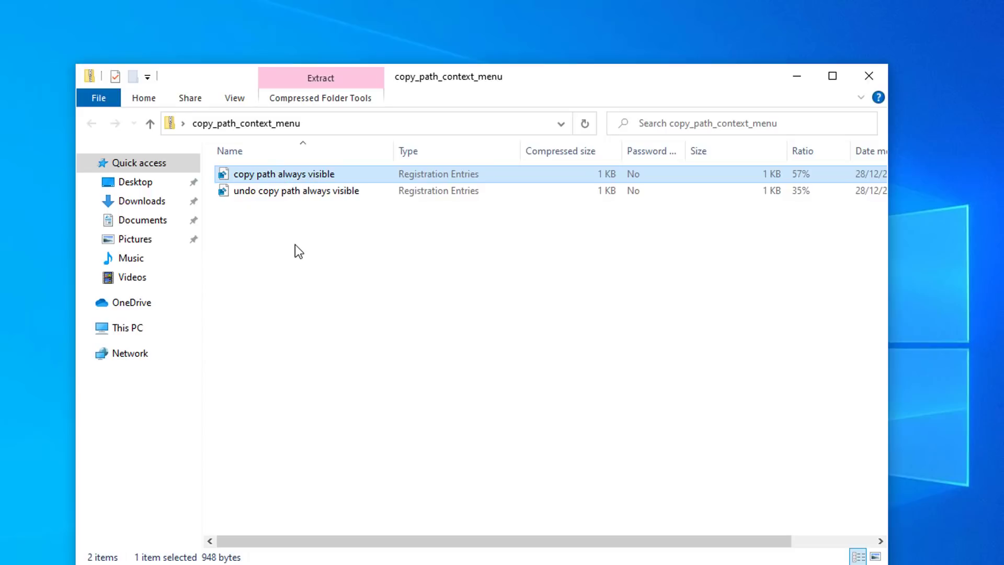
{"action": "left_click_drag", "start_coordinate": [359, 235], "coordinate": [243, 180]}
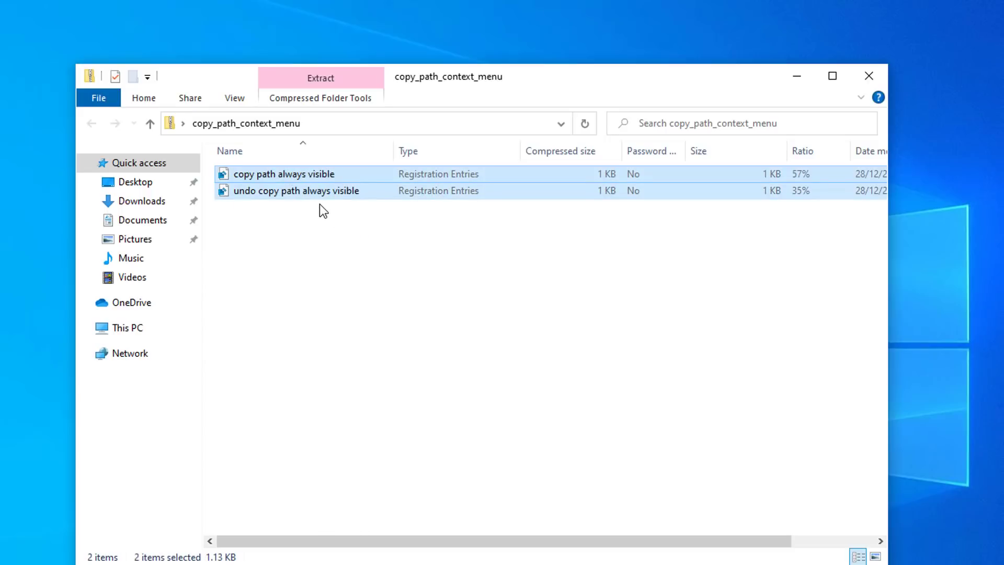
{"action": "left_click_drag", "start_coordinate": [321, 192], "coordinate": [471, 38]}
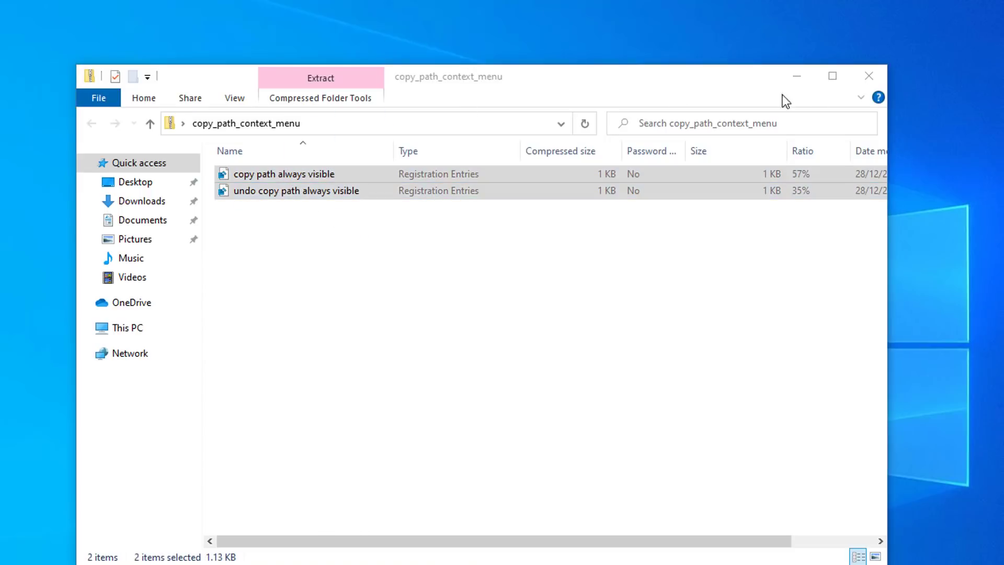
{"action": "left_click", "coordinate": [876, 80]}
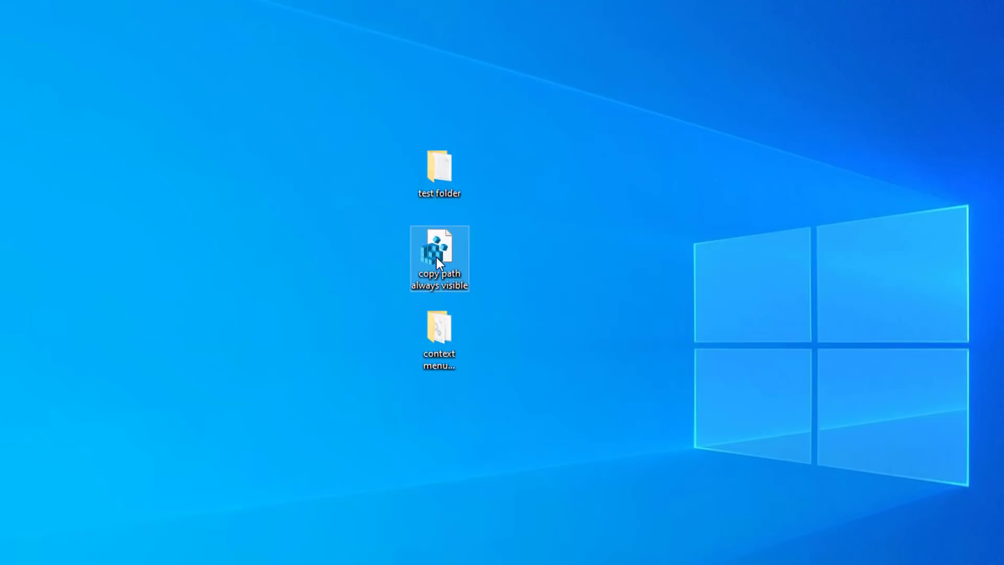
Open 'copy path always visible' in Notepad and review its windows.copyaspath VerbHandler and VerbName lines.
{"action": "right_click", "coordinate": [437, 256]}
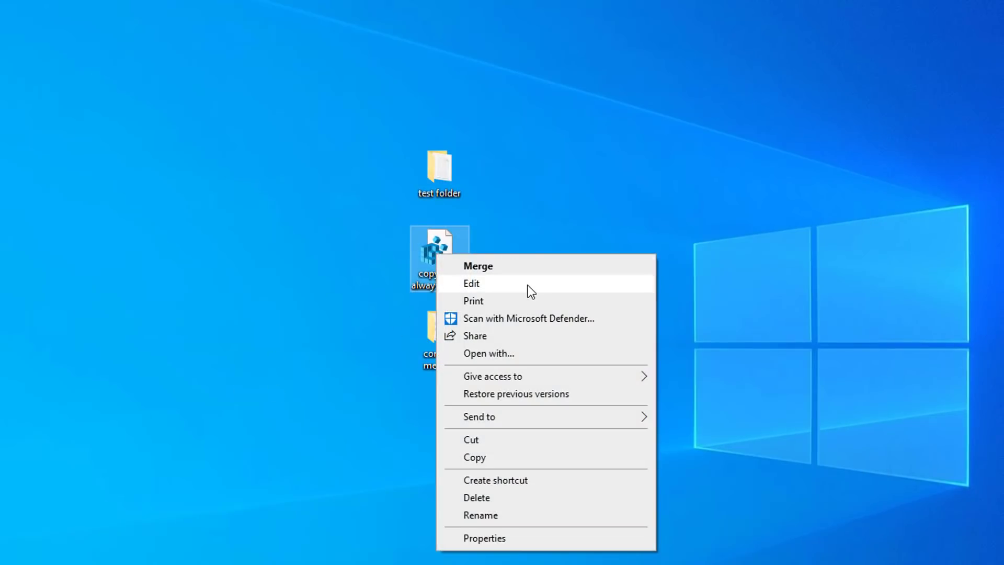
{"action": "left_click", "coordinate": [528, 286]}
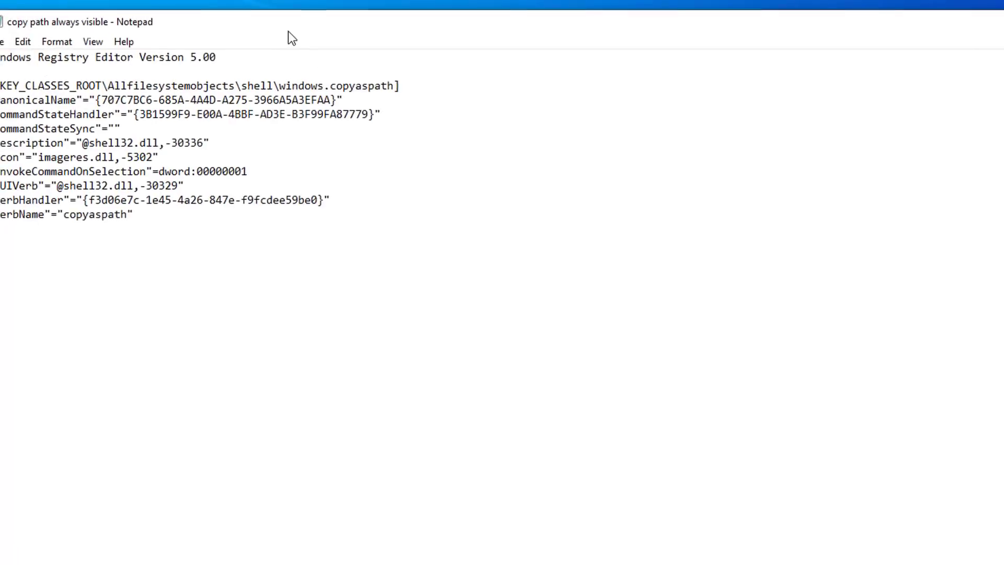
{"action": "left_click_drag", "start_coordinate": [127, 219], "coordinate": [39, 196]}
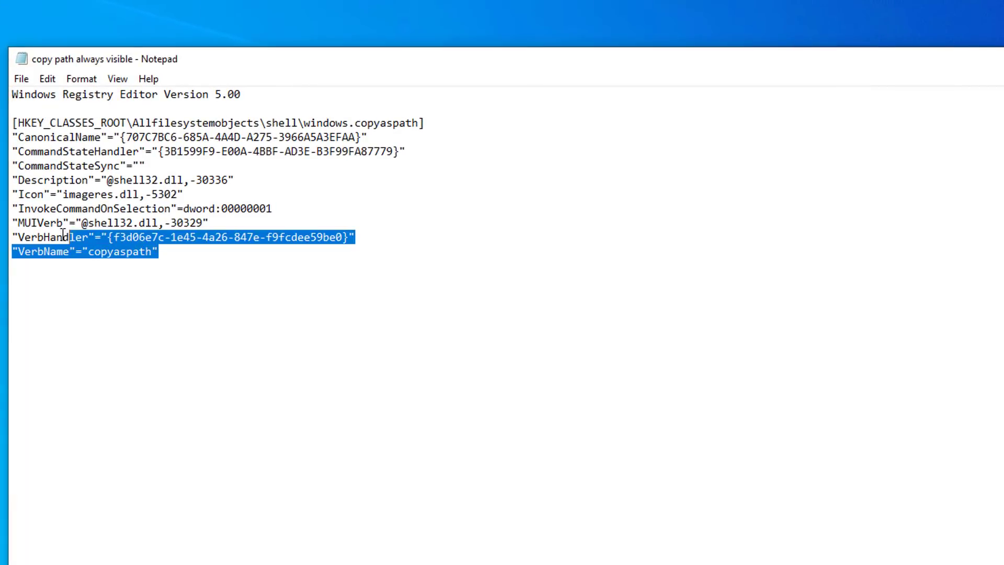
{"action": "left_click_drag", "start_coordinate": [62, 234], "coordinate": [2, 80]}
{"action": "left_click", "coordinate": [225, 331]}
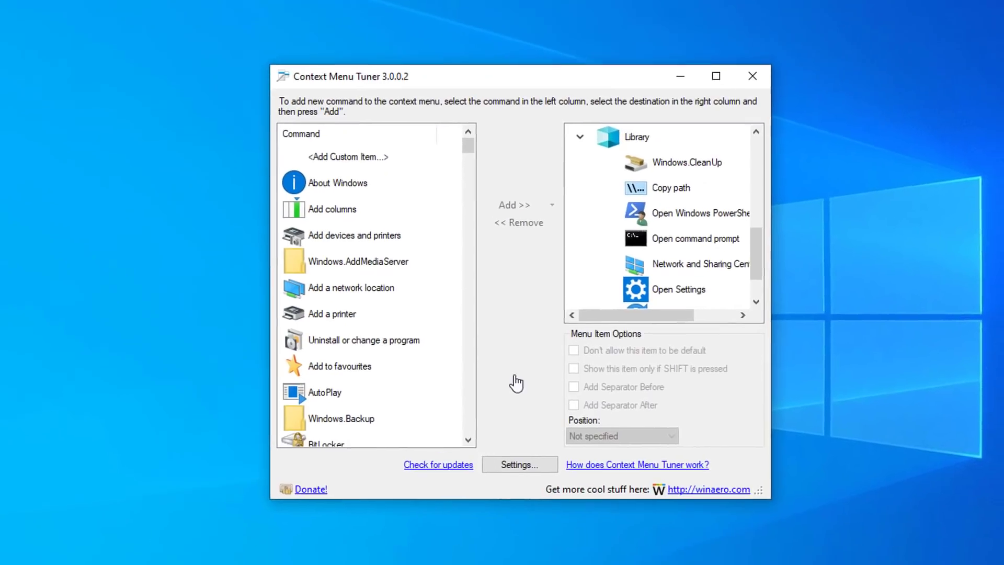
Remove Copy path from the Library entries, minimise the tuner, and check the right-click menu of 'test folder'.
{"action": "left_click", "coordinate": [670, 187]}
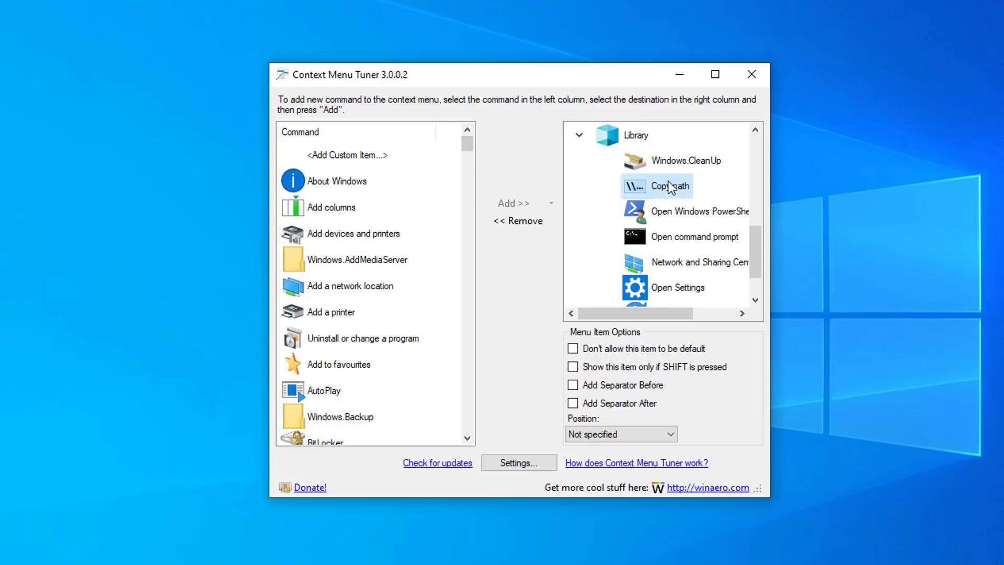
{"action": "left_click", "coordinate": [523, 221]}
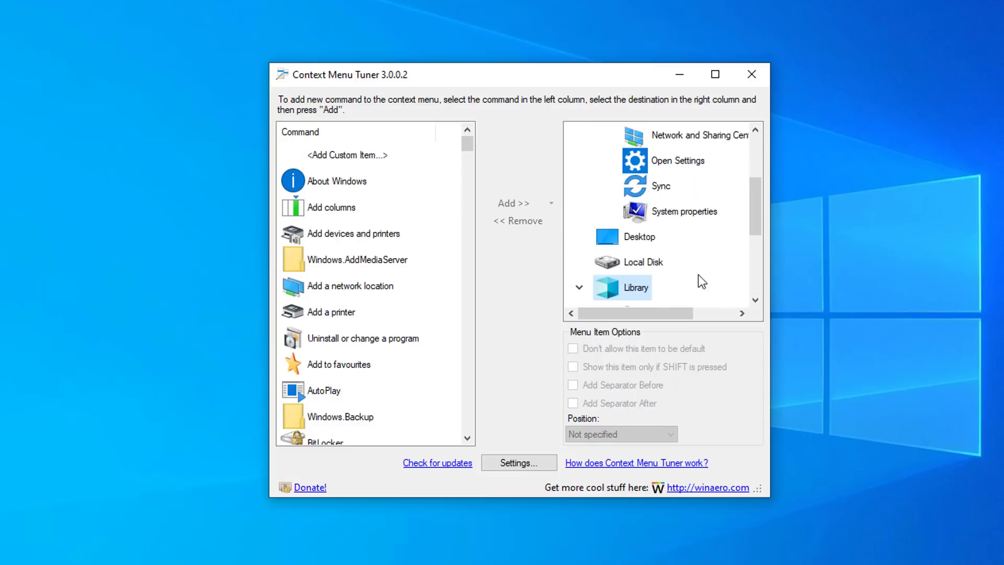
{"action": "left_click", "coordinate": [680, 74]}
{"action": "right_click", "coordinate": [453, 146]}
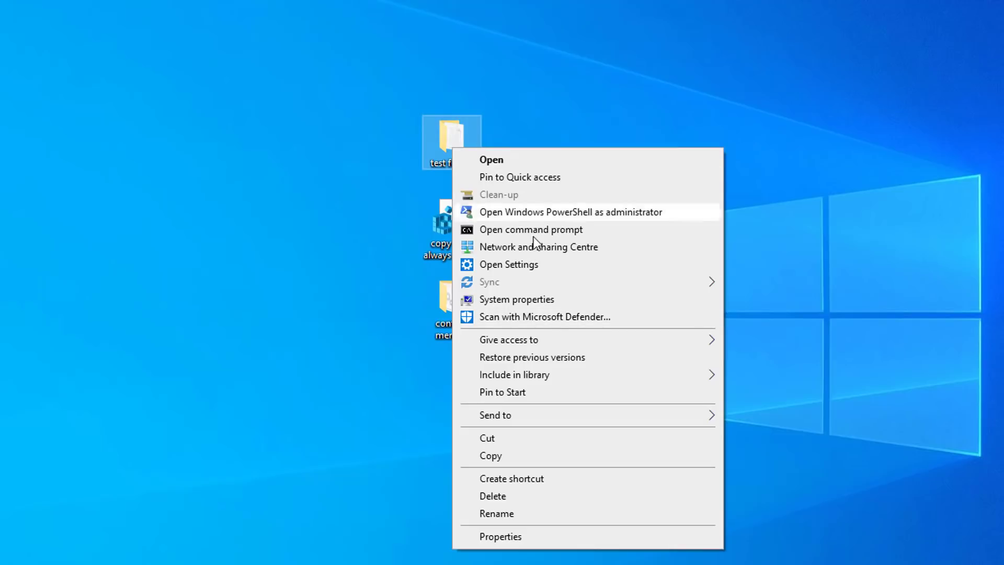
{"action": "left_click", "coordinate": [779, 297]}
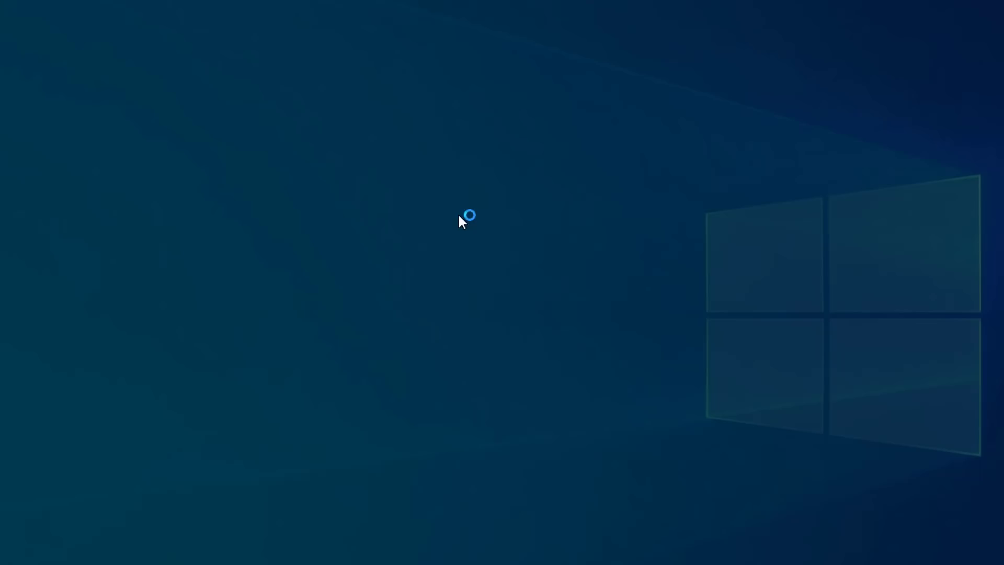
Approve merging 'copy path always visible' into the registry, then check Copy path is back in the menu of 'test folder'.
{"action": "left_click", "coordinate": [448, 394]}
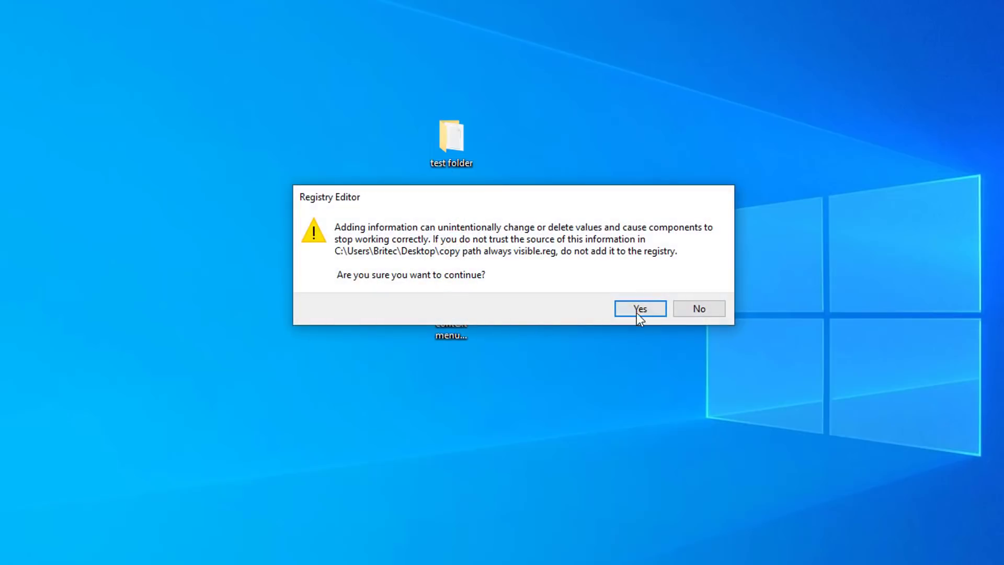
{"action": "left_click", "coordinate": [641, 309]}
{"action": "left_click", "coordinate": [698, 291]}
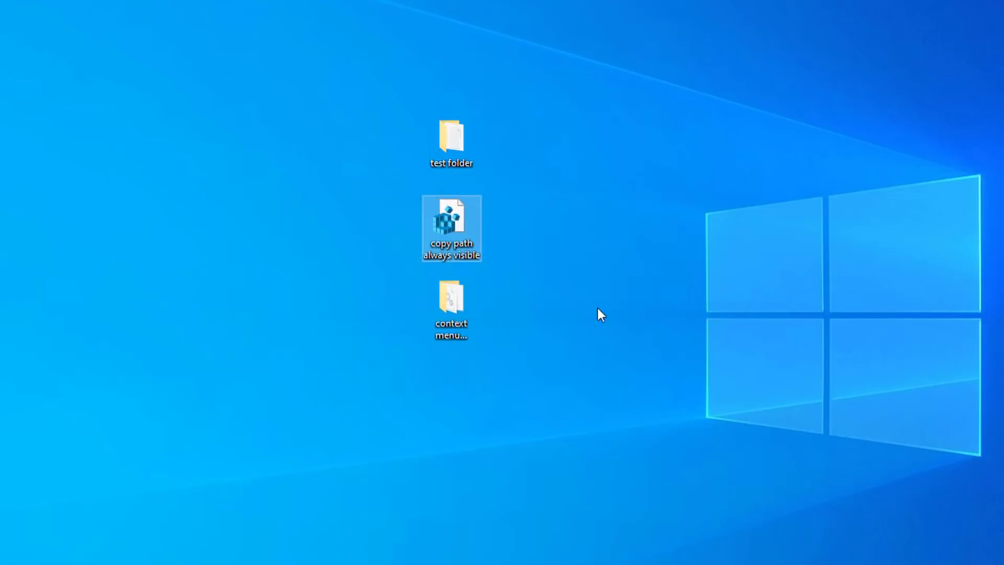
{"action": "right_click", "coordinate": [448, 132]}
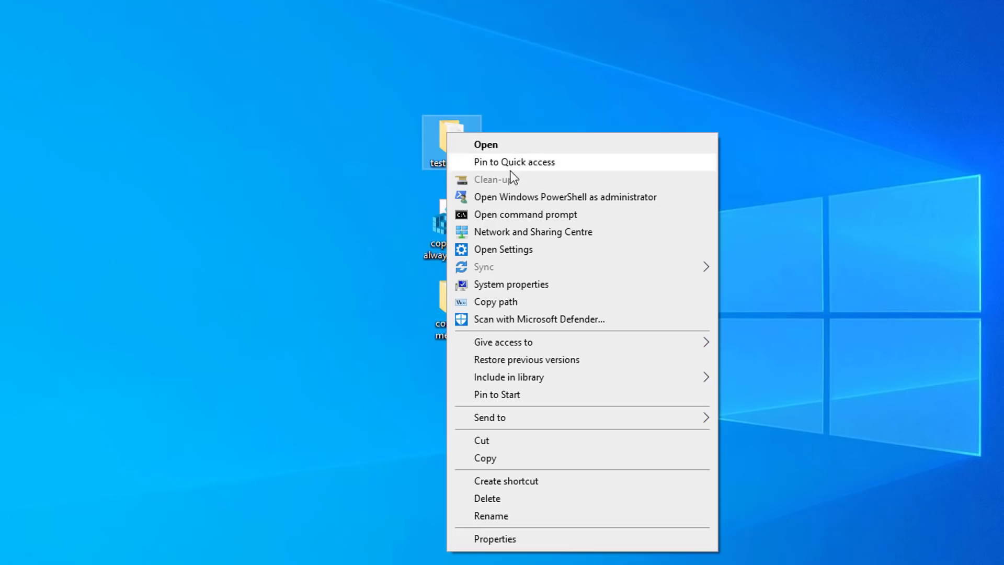